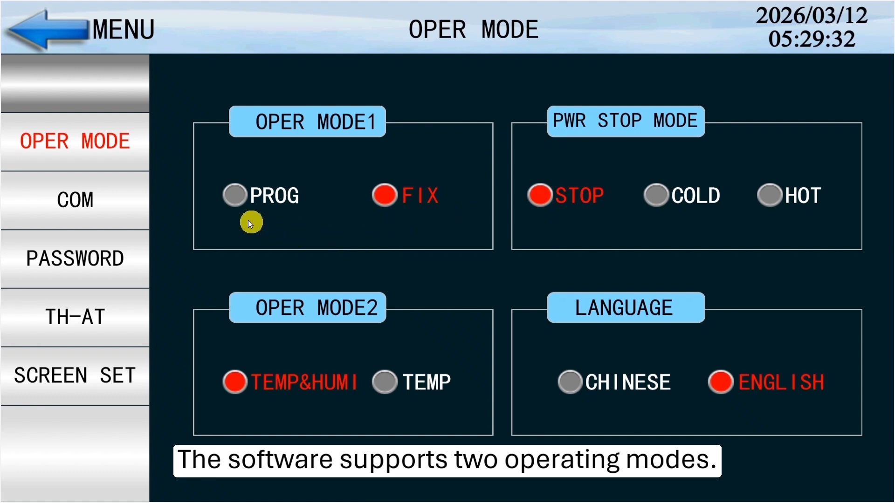
# Try PROG and return operating mode 1 to FIX, and switch the power stop mode to COLD and on to HOT
pyautogui.click(234, 195)
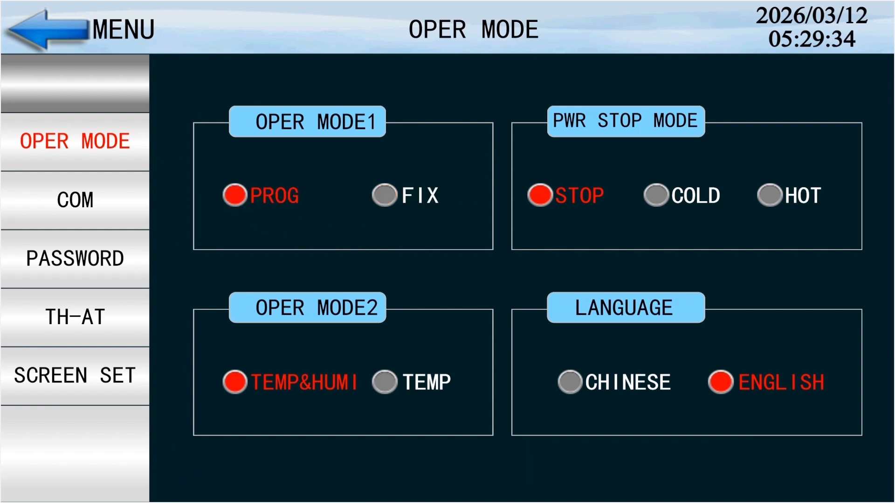
pyautogui.click(385, 194)
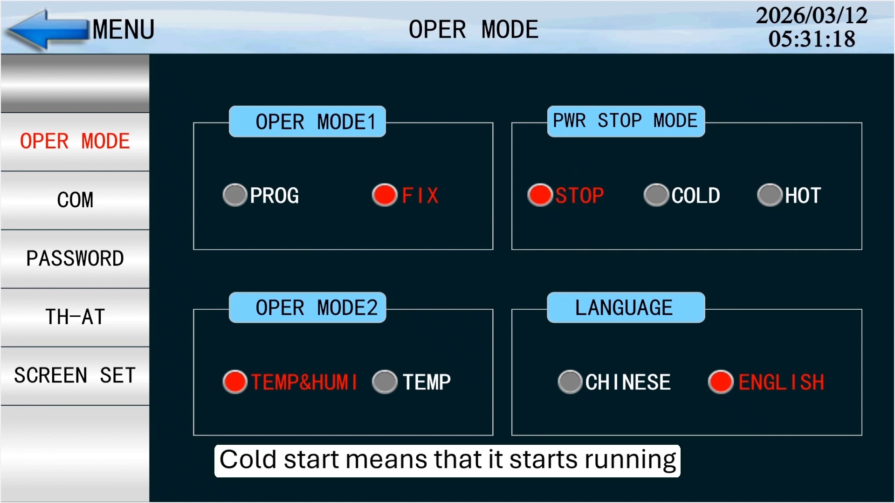
pyautogui.click(656, 195)
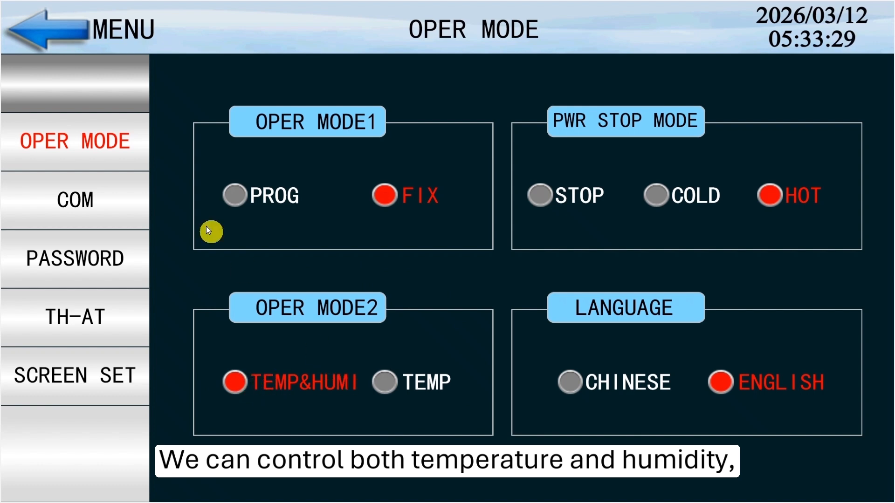
# View the operation screen in combined temperature and humidity mode and return to the main menu
pyautogui.click(54, 27)
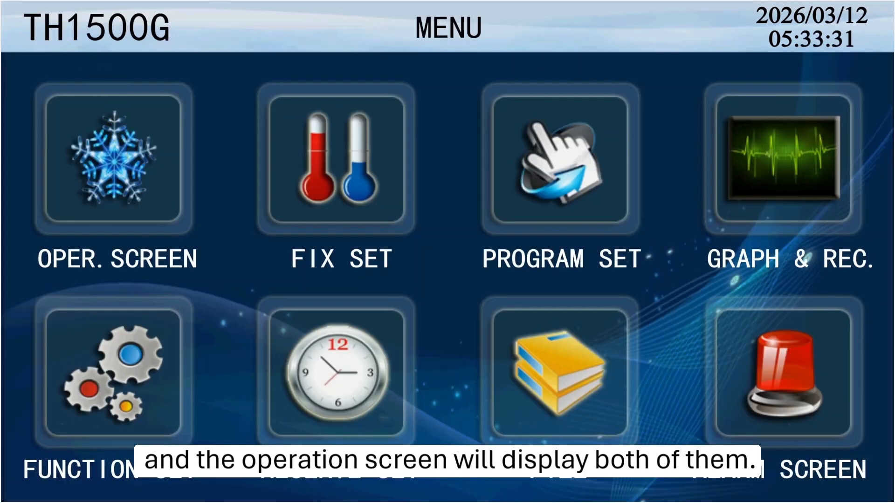
pyautogui.click(119, 121)
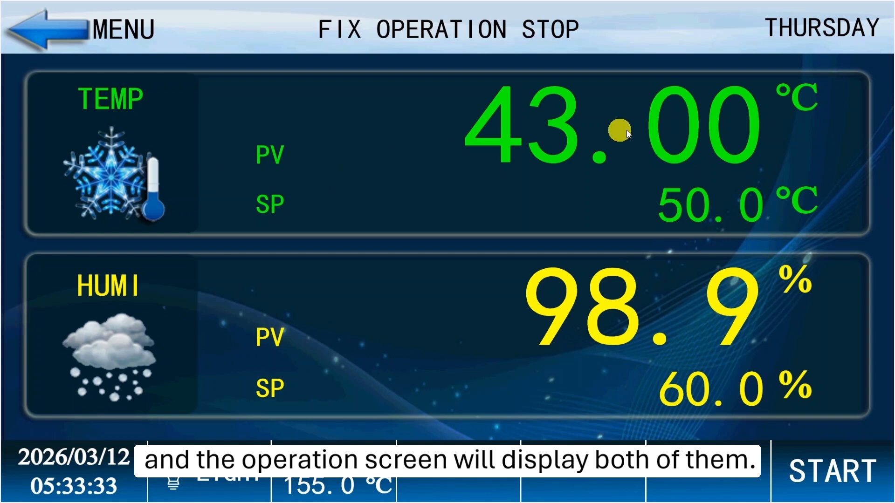
pyautogui.click(56, 27)
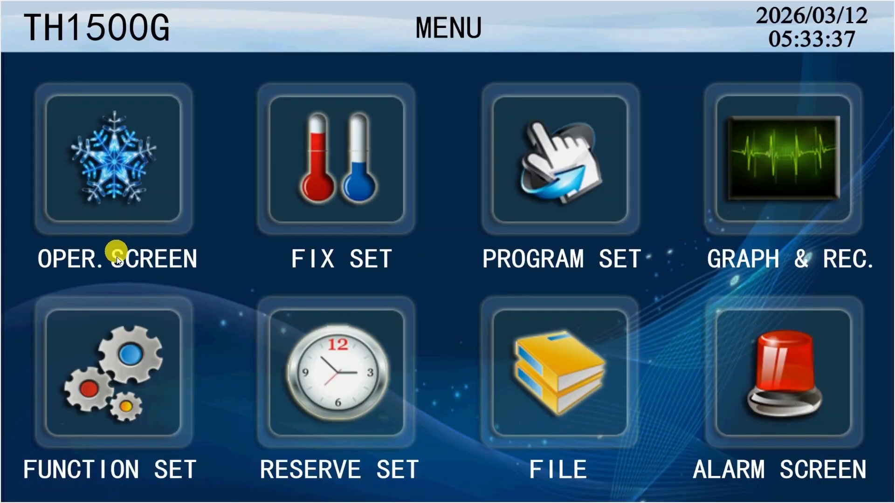
# Set operating mode 2 to TEMP in the function settings, and view the temperature-only operation screen
pyautogui.click(119, 365)
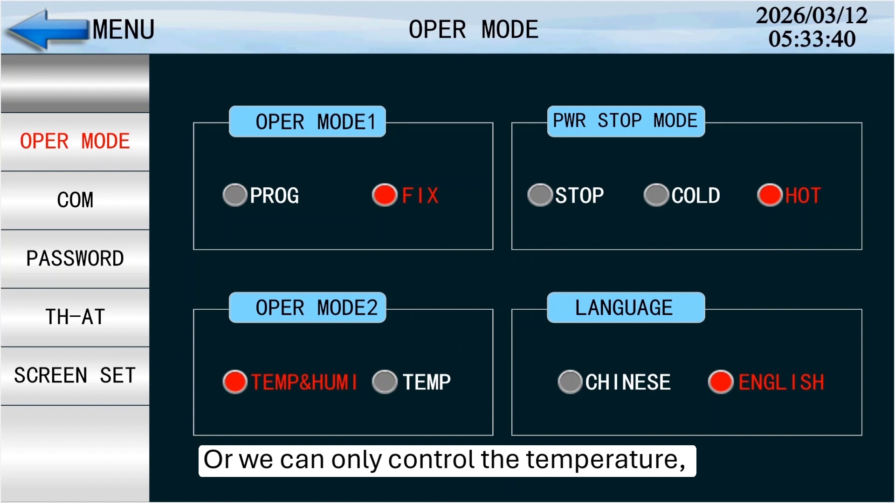
pyautogui.click(385, 382)
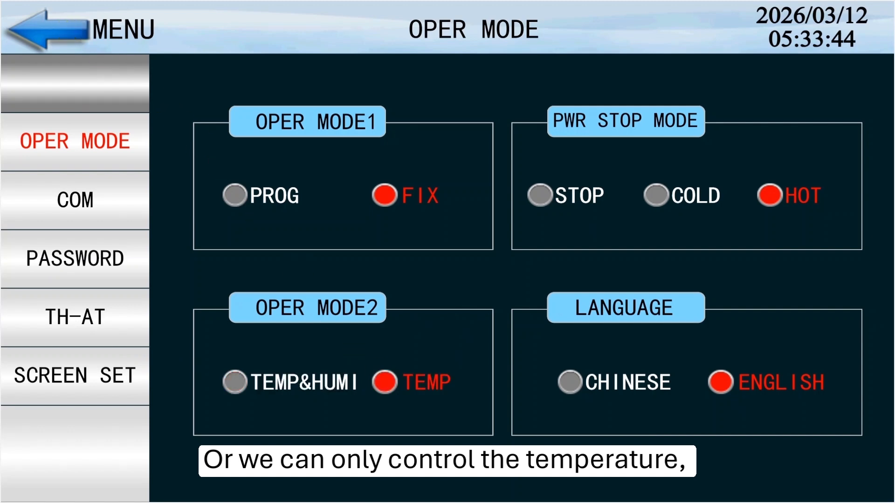
pyautogui.click(98, 32)
pyautogui.click(152, 153)
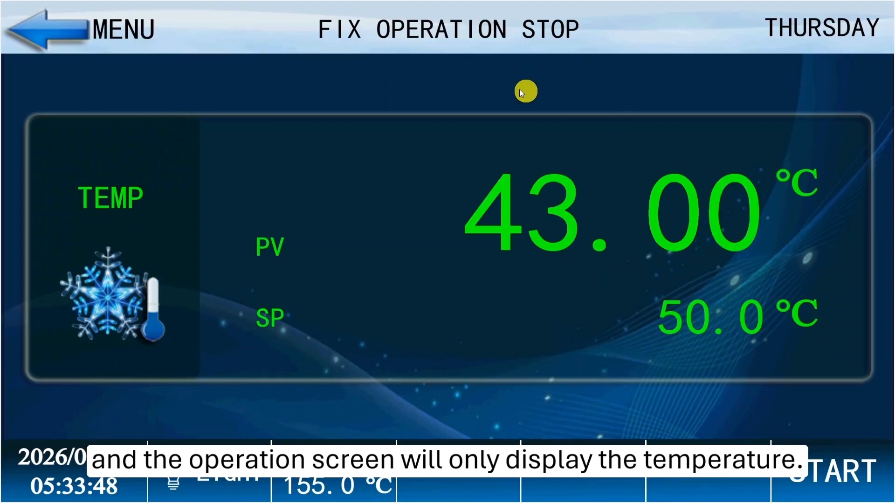
pyautogui.click(85, 41)
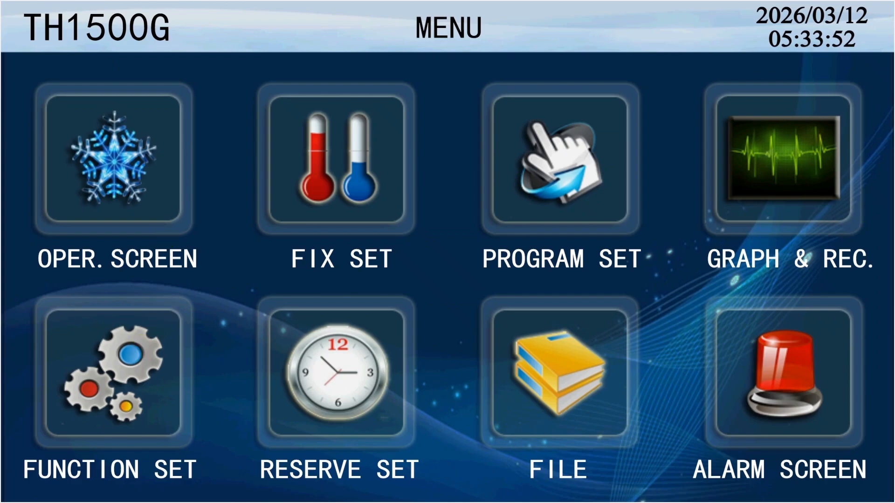
# Switch the interface language to Chinese and back to English in the operating mode settings
pyautogui.click(112, 372)
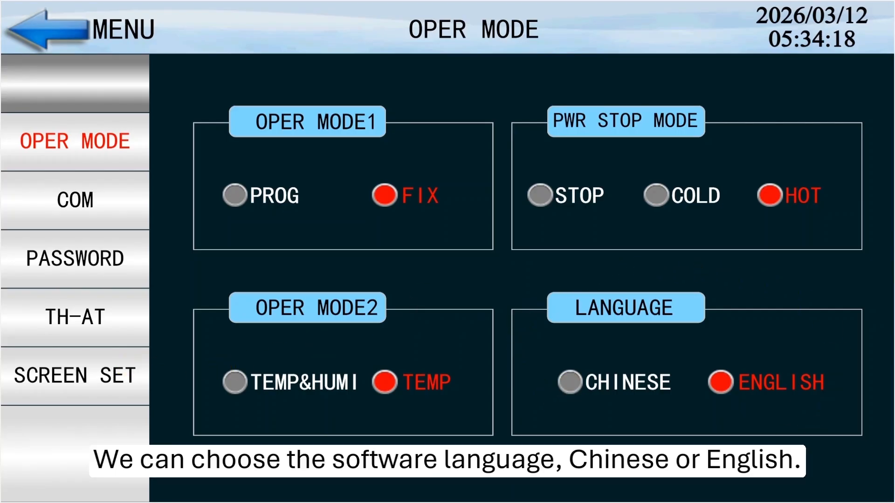
pyautogui.click(571, 382)
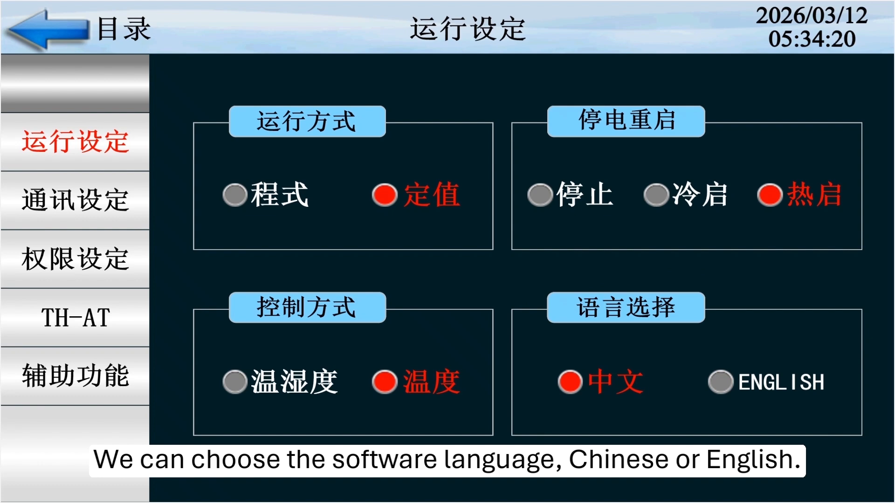
pyautogui.click(699, 378)
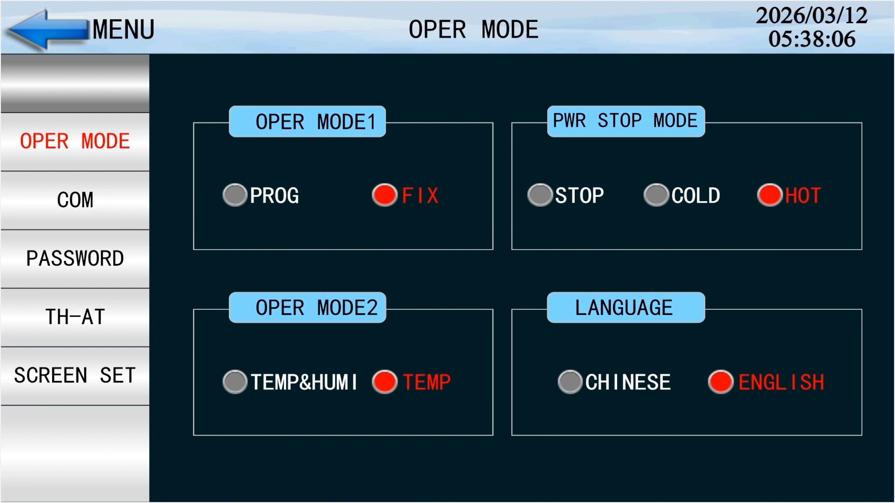
# Review the communication settings, and set the PV HIGH over-temperature alarm to ON in the password settings
pyautogui.click(75, 200)
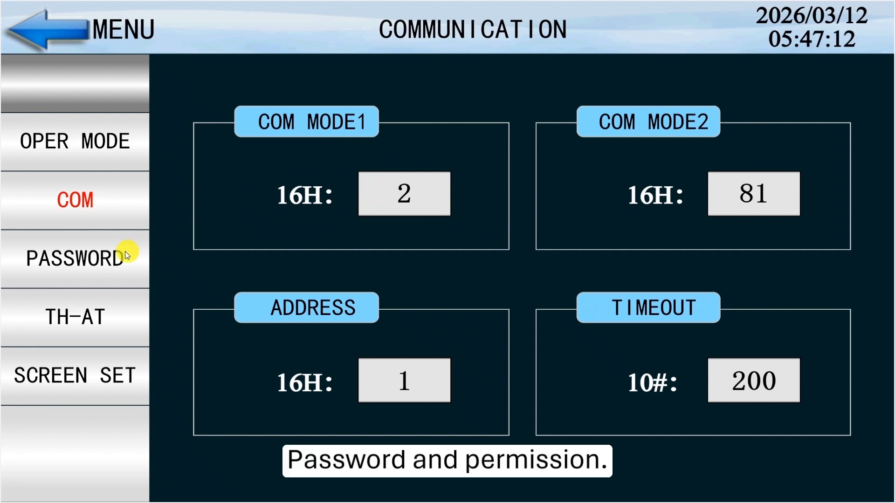
pyautogui.click(112, 256)
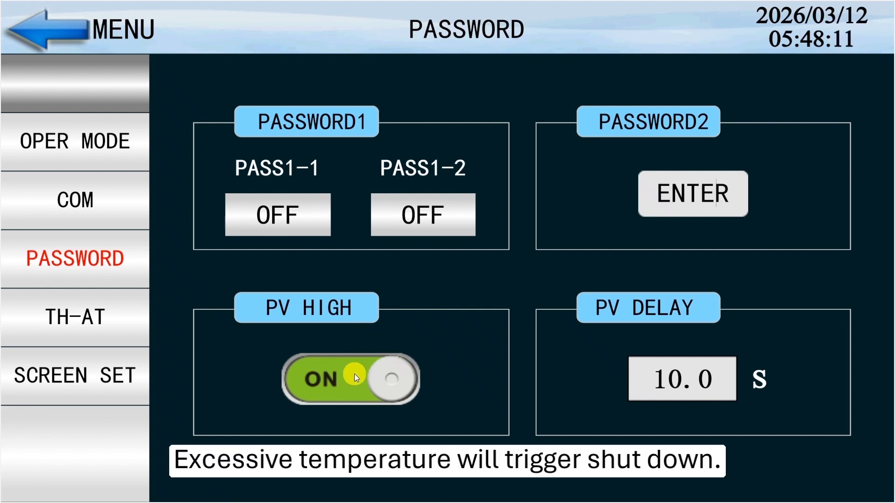
pyautogui.click(355, 377)
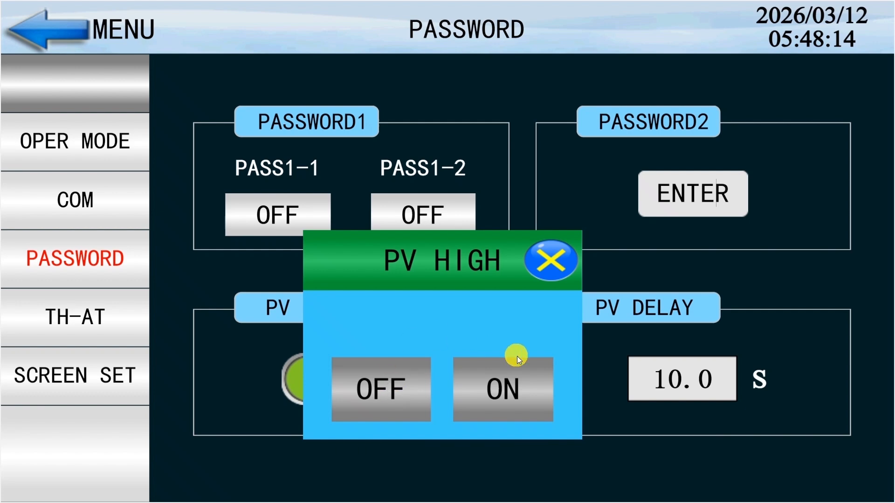
pyautogui.click(507, 387)
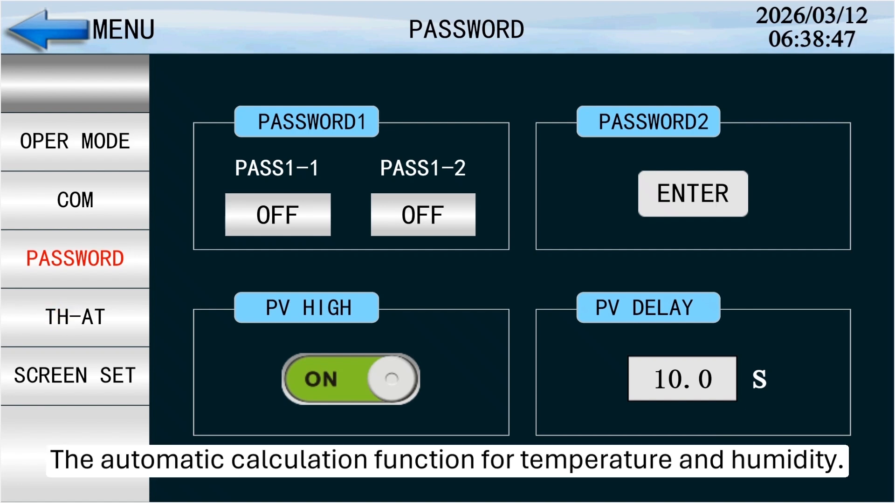
# Open the TH-AT settings for the automatic calculation of temperature and humidity
pyautogui.click(93, 317)
pyautogui.click(102, 319)
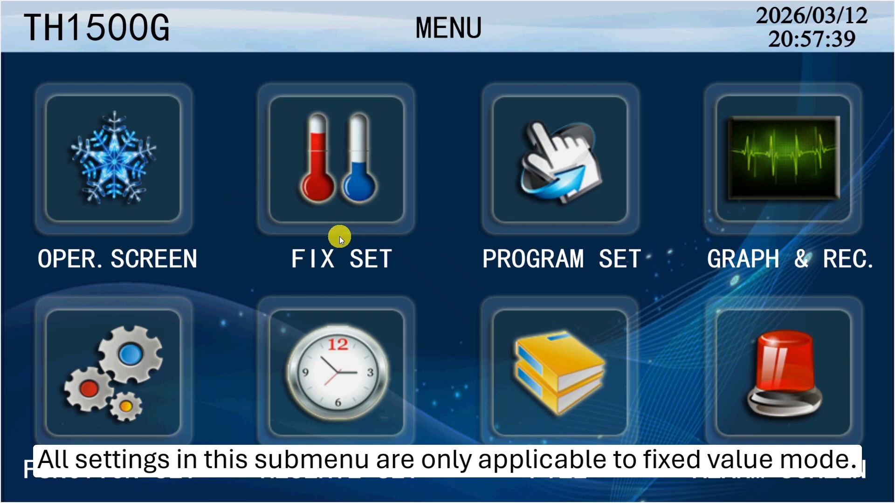
# Set the T&H slope to ON in the fixed-value settings
pyautogui.click(336, 159)
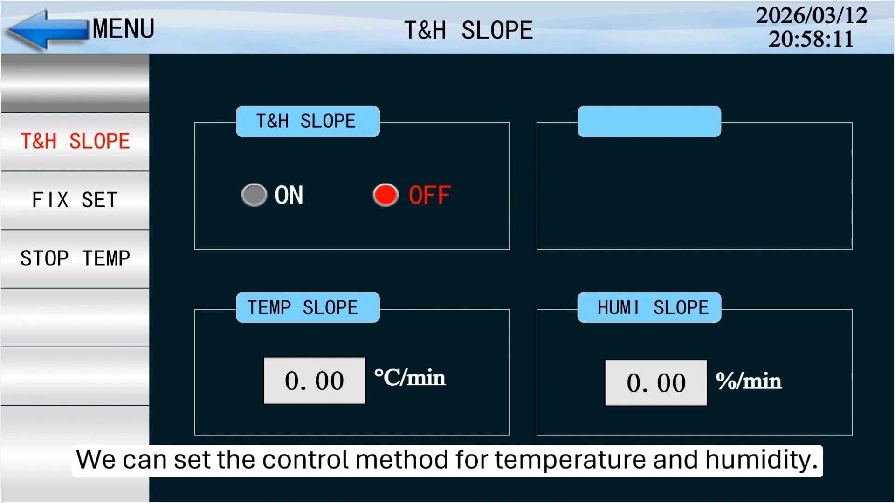
pyautogui.click(278, 188)
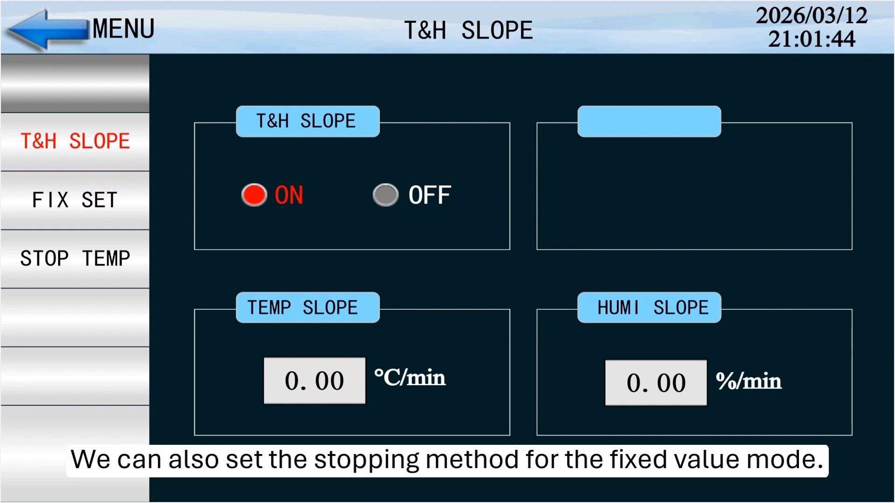
# Set the fixed-value stop mode to TIME with a duration of 1 hour, and the time mode to ZONE
pyautogui.click(116, 200)
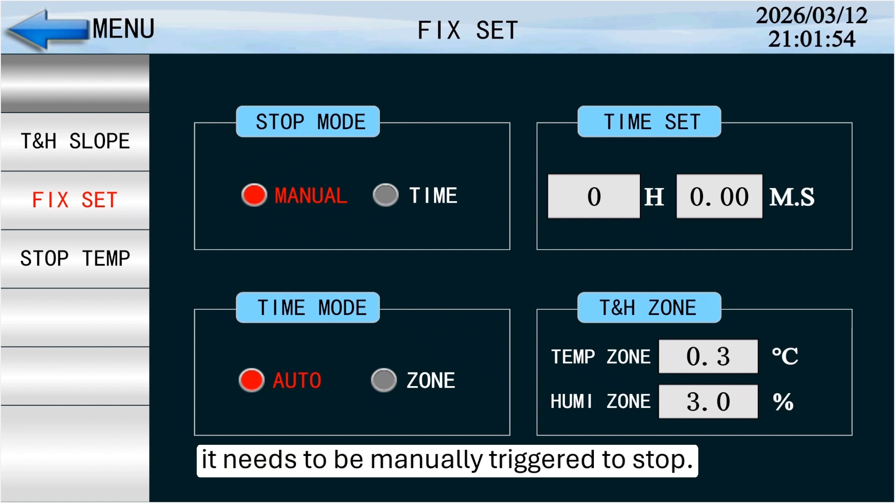
pyautogui.click(386, 195)
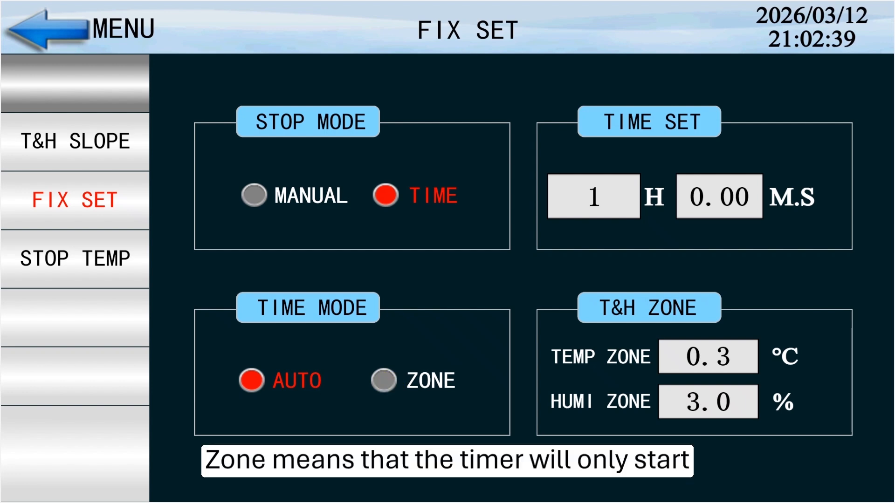
pyautogui.click(385, 381)
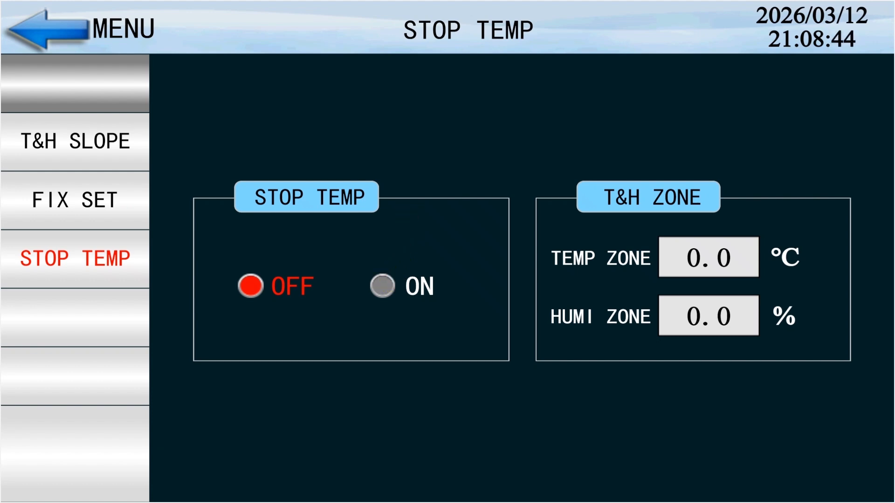
# Set the stop temperature option of the fixed-value mode to ON
pyautogui.click(391, 285)
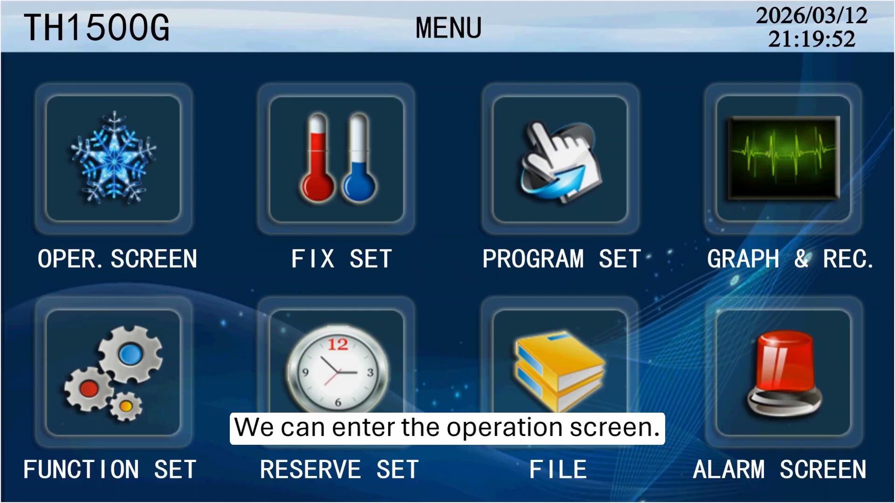
# Set the temperature setpoint to 60 °C and the humidity setpoint to 60 % on the operation screen
pyautogui.click(114, 158)
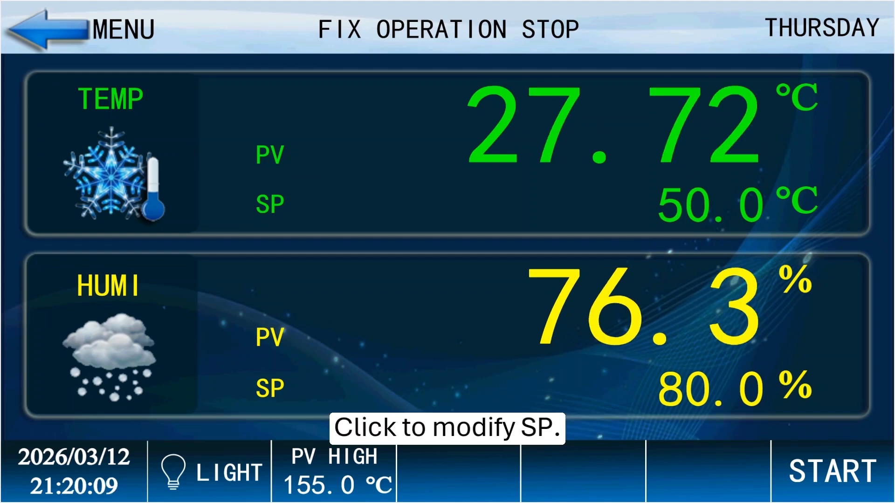
pyautogui.click(680, 210)
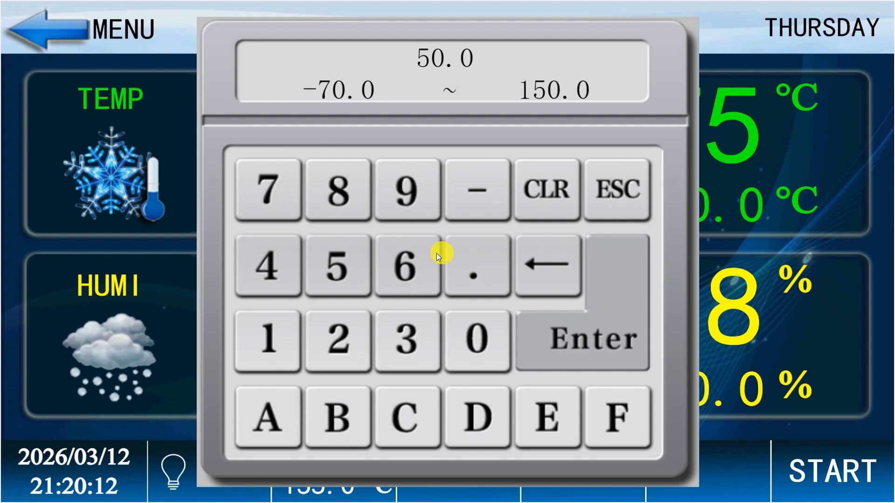
pyautogui.click(406, 265)
pyautogui.click(476, 339)
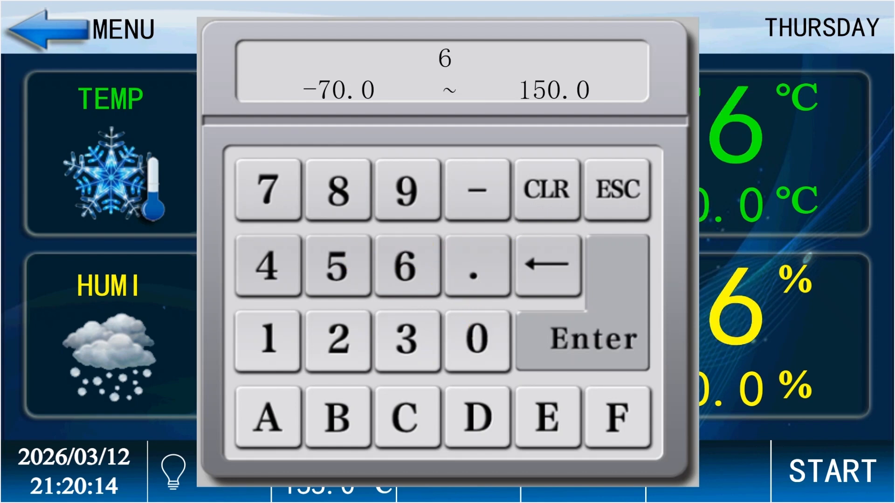
pyautogui.click(587, 323)
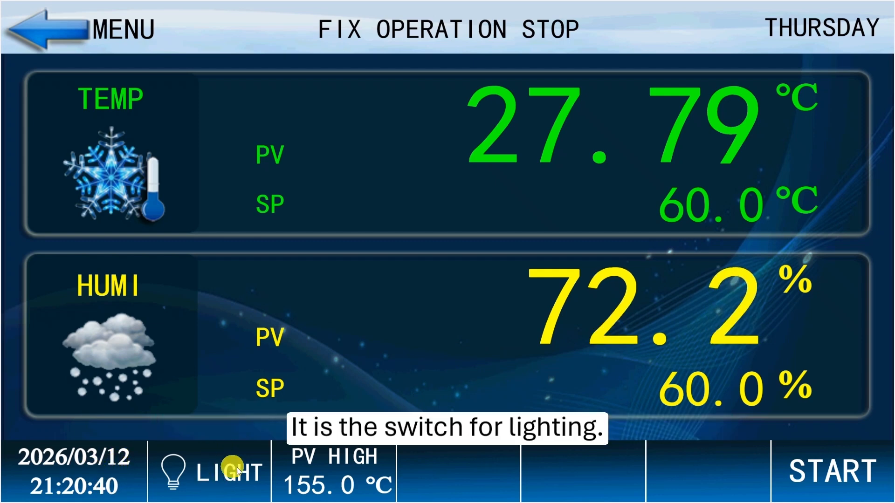
# Switch the chamber light on and back off
pyautogui.click(208, 477)
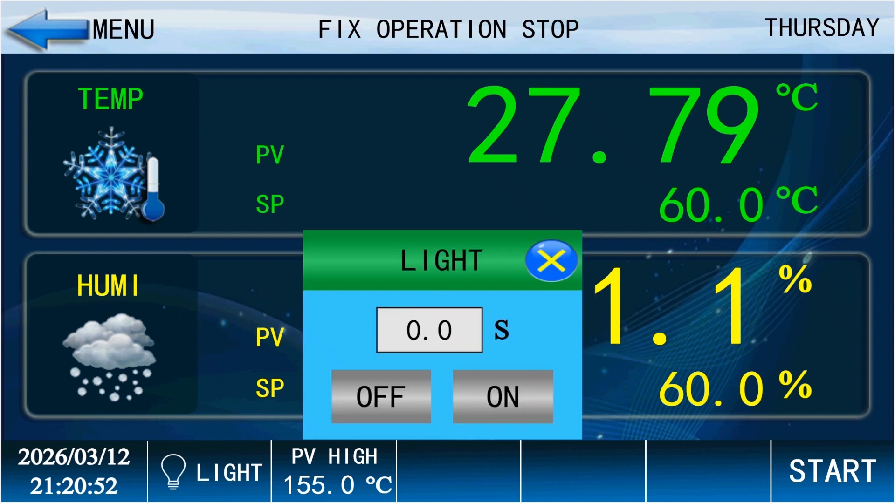
pyautogui.click(503, 393)
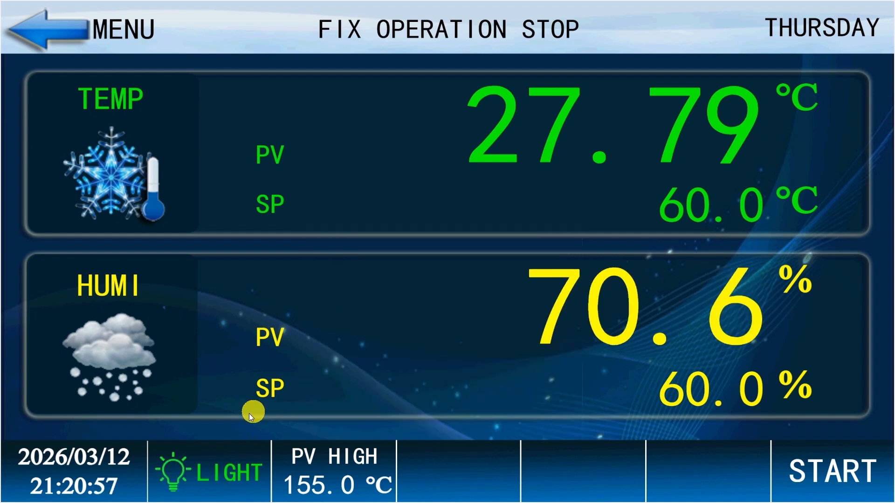
pyautogui.click(228, 473)
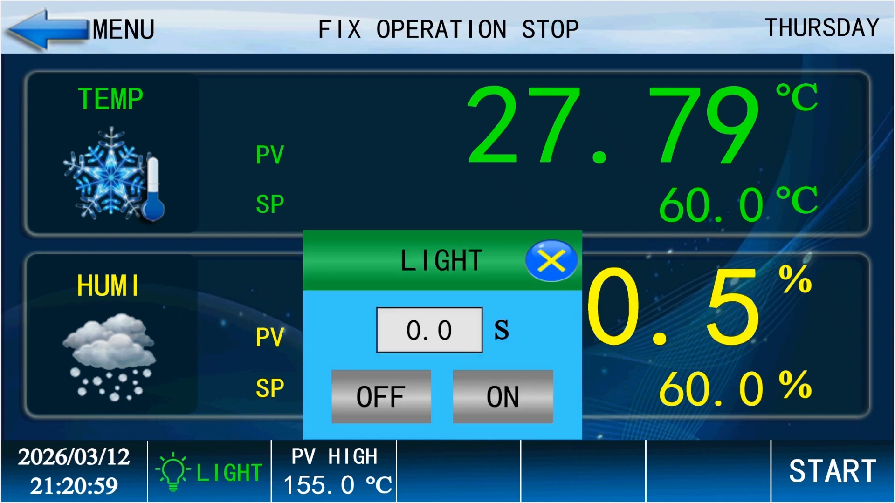
pyautogui.click(380, 395)
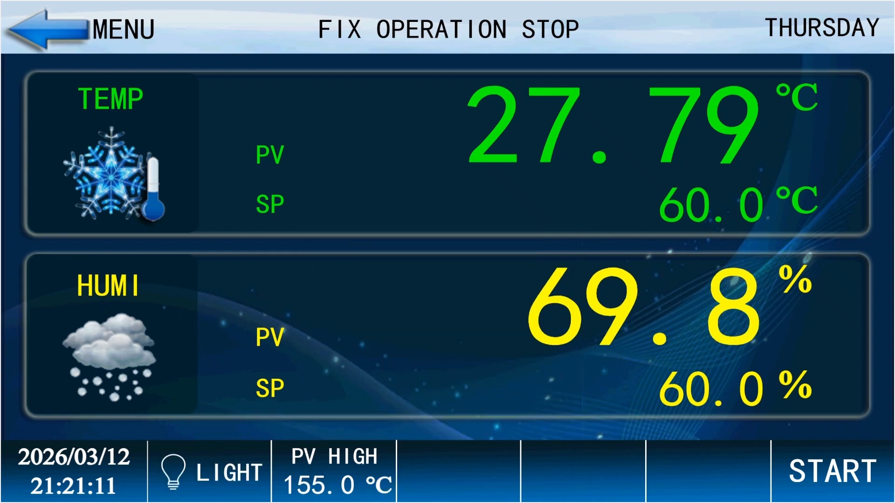
# Check the PV HIGH alarm preset and start the fixed-value operation
pyautogui.click(333, 470)
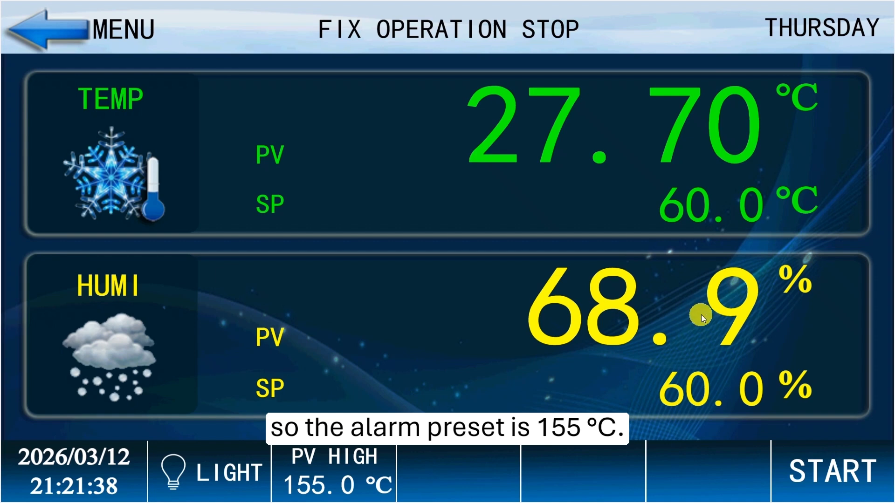
pyautogui.click(809, 468)
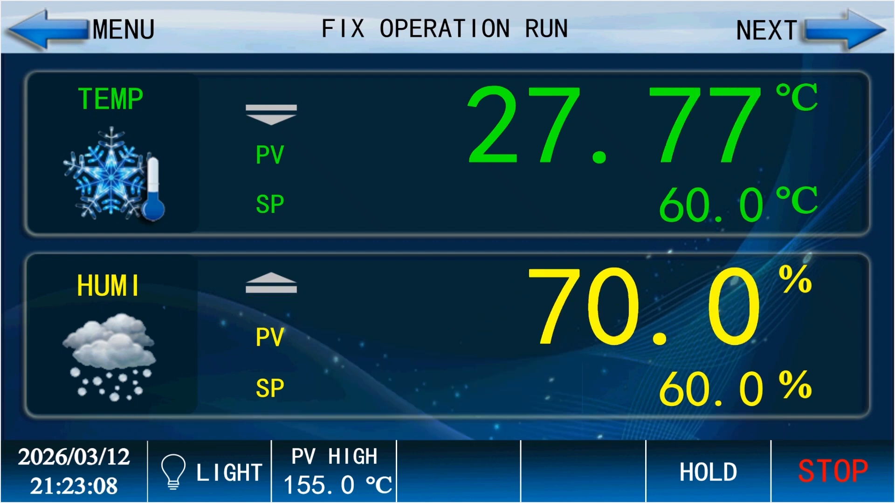
# Display the detailed run status of the fixed-value operation and stop the operation
pyautogui.click(813, 31)
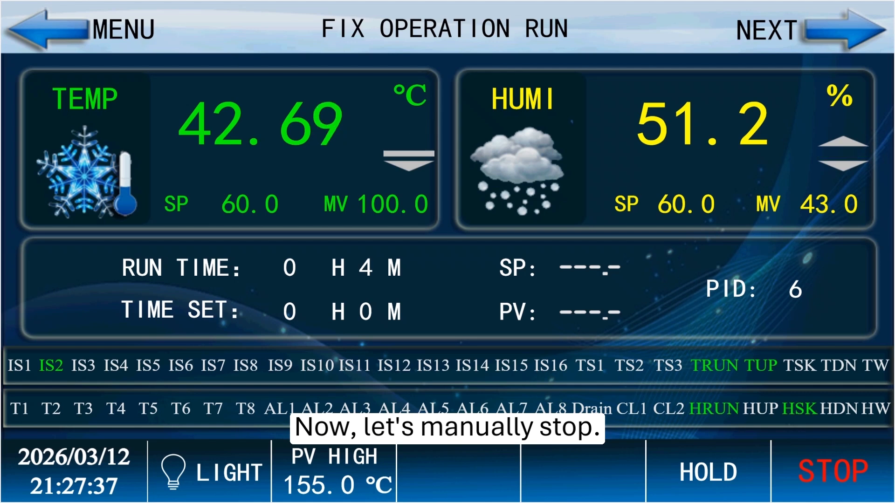
pyautogui.click(798, 459)
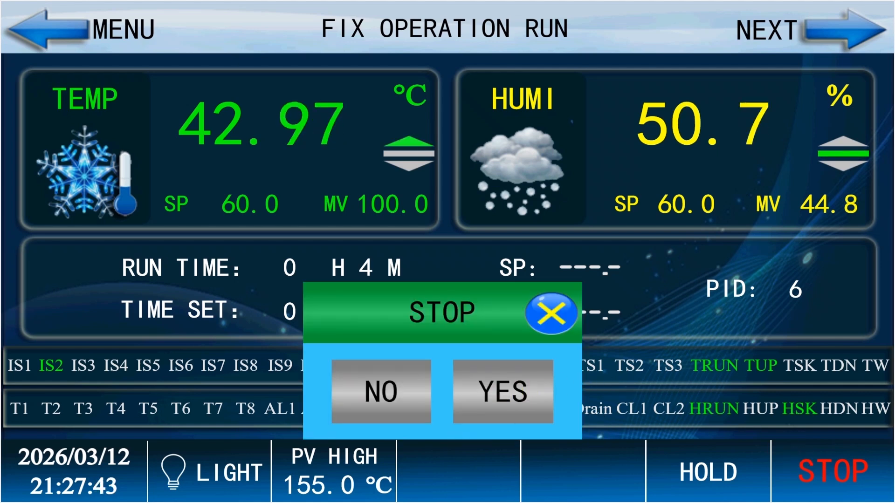
pyautogui.click(511, 396)
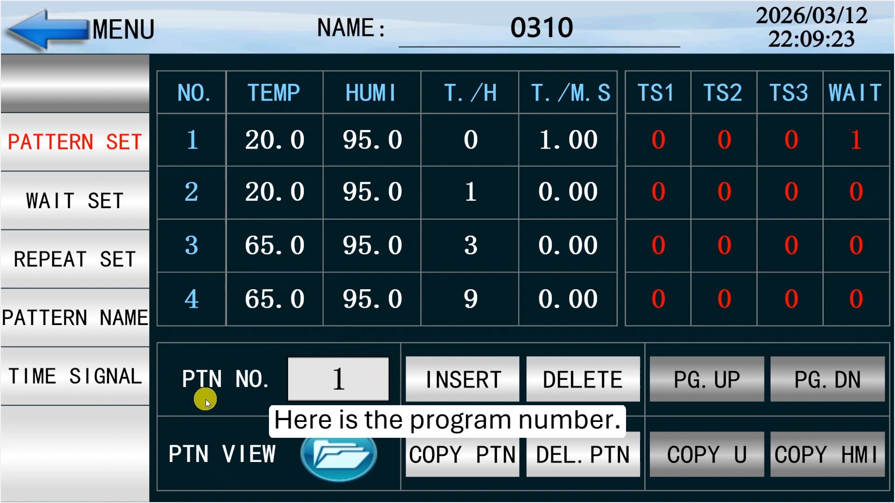
# Browse the segments of pattern 1 and check the temperature and humidity setpoint entries of segment 1
pyautogui.click(369, 400)
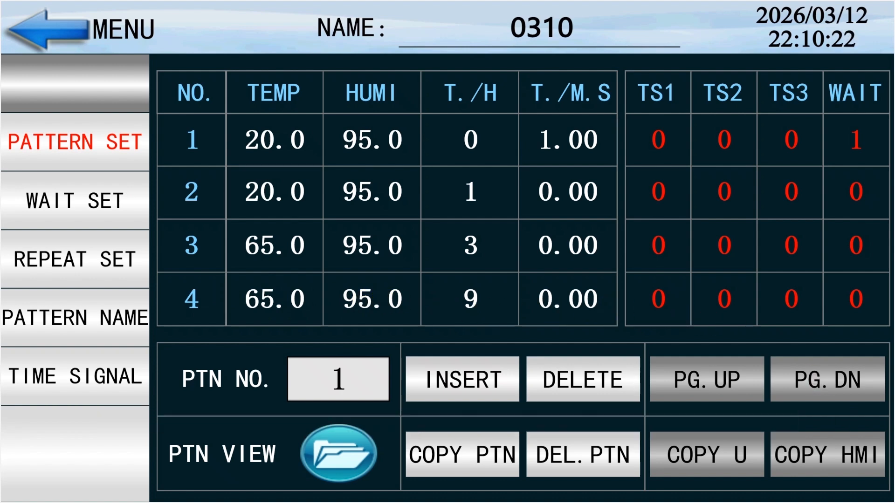
pyautogui.click(798, 376)
pyautogui.click(693, 375)
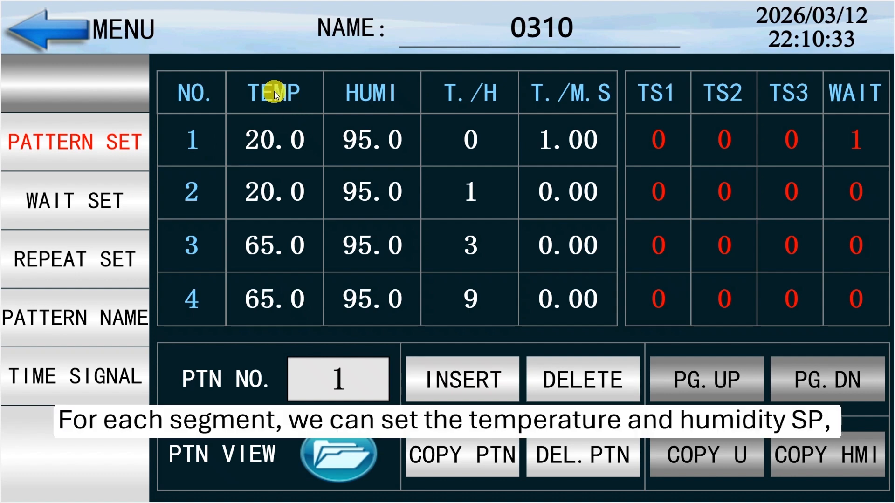
pyautogui.click(264, 141)
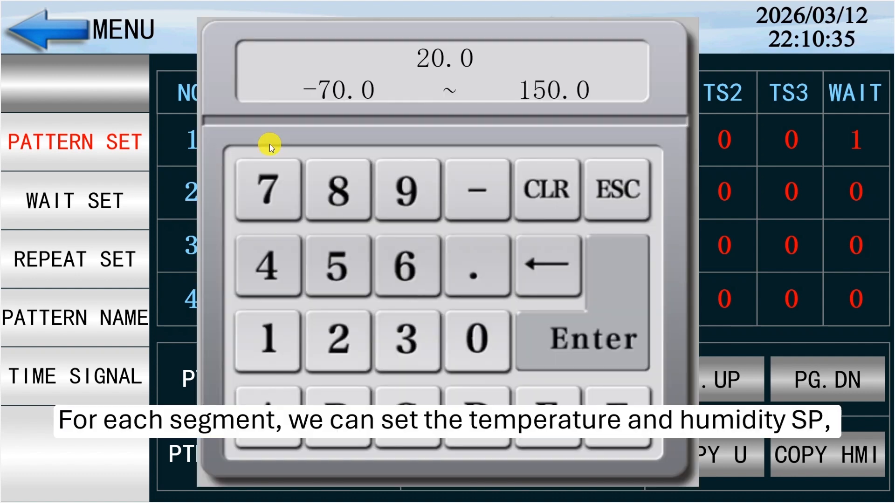
pyautogui.click(614, 305)
pyautogui.click(367, 144)
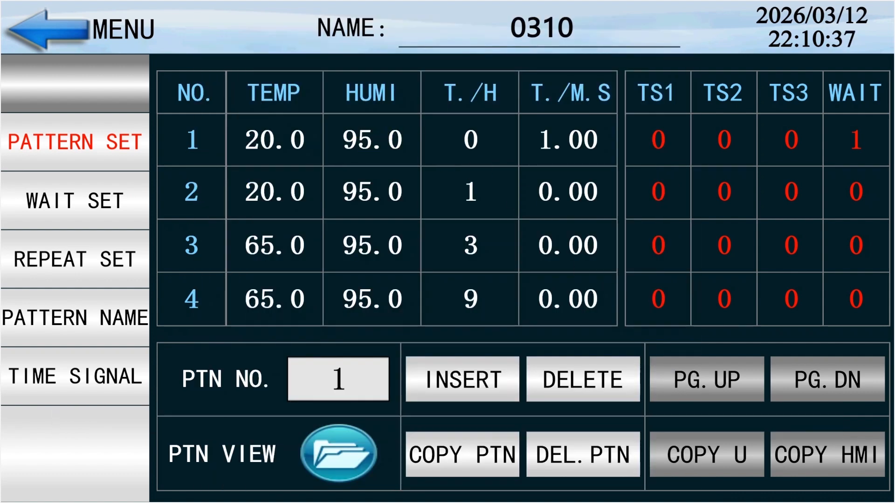
pyautogui.click(609, 299)
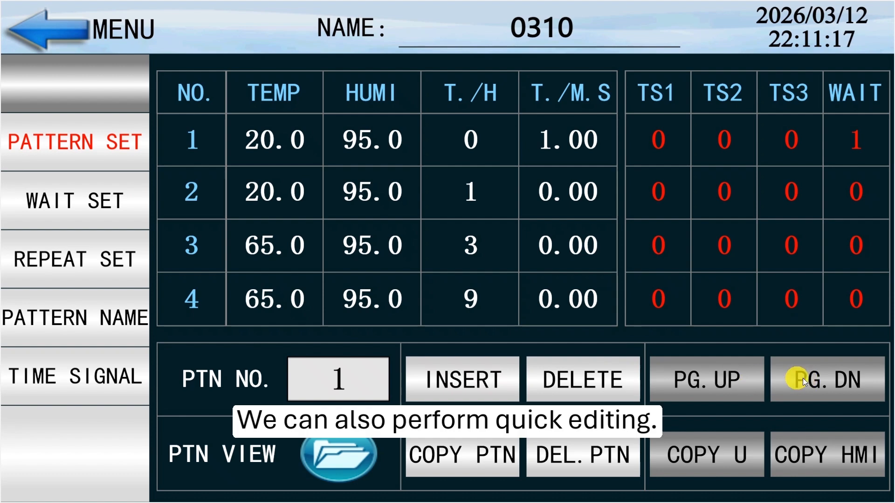
# Insert a duplicate of segment 6 in pattern 1 and delete the inserted segment 7
pyautogui.click(821, 379)
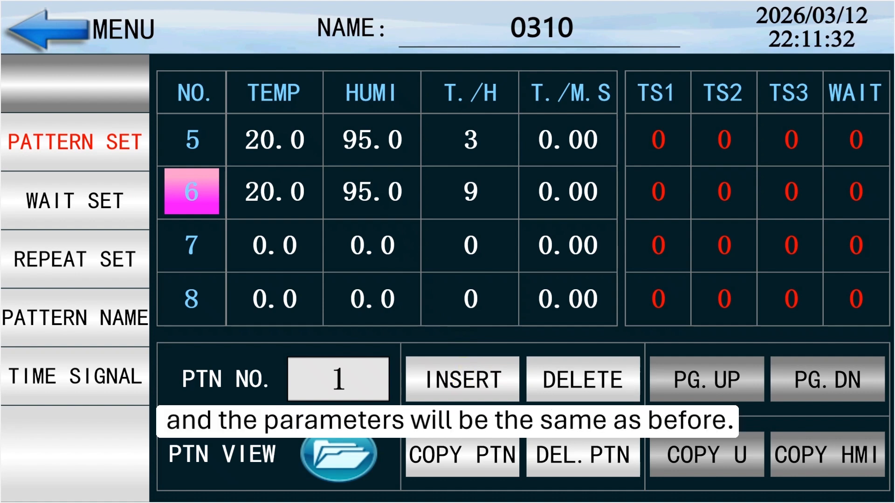
pyautogui.click(459, 379)
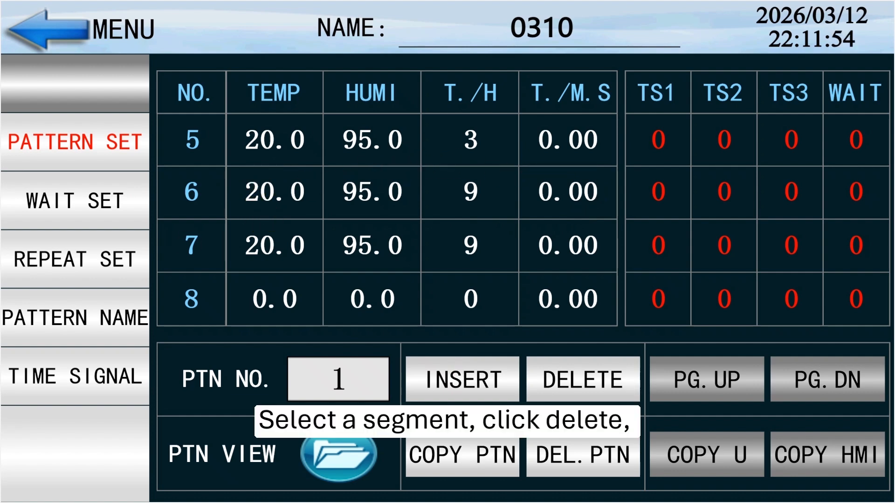
pyautogui.click(192, 245)
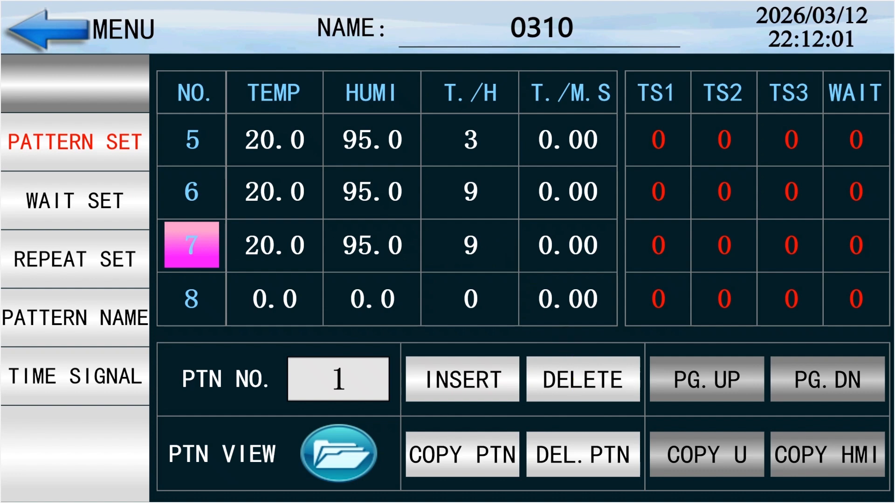
pyautogui.click(582, 378)
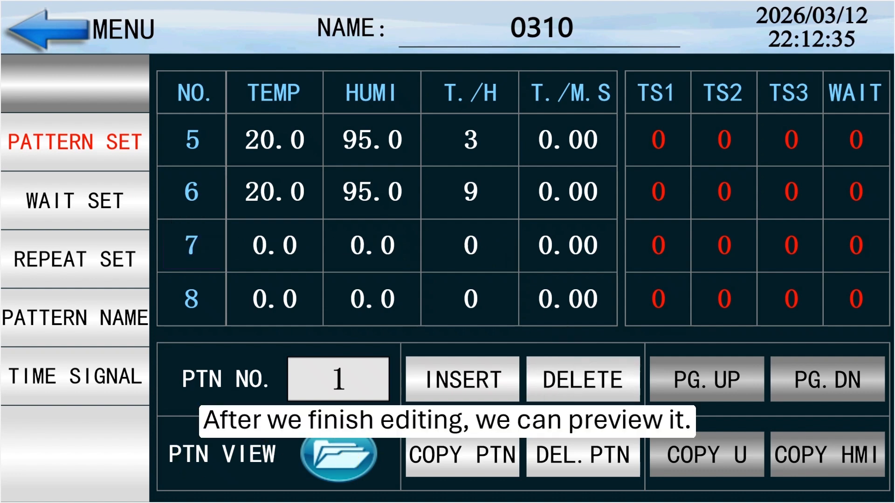
# Preview the temperature and humidity setpoint curves of pattern 1 and return to the pattern settings
pyautogui.click(339, 455)
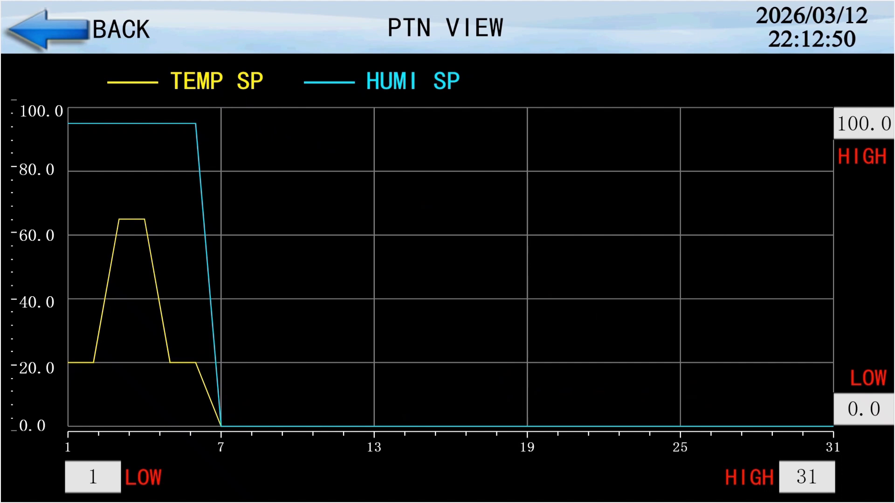
pyautogui.click(55, 30)
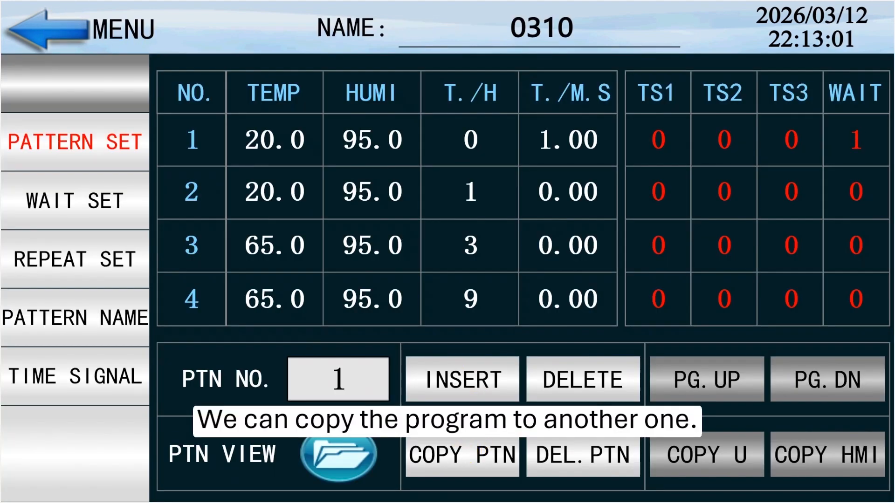
# Copy pattern 1 to pattern 2 and display pattern 2
pyautogui.click(462, 454)
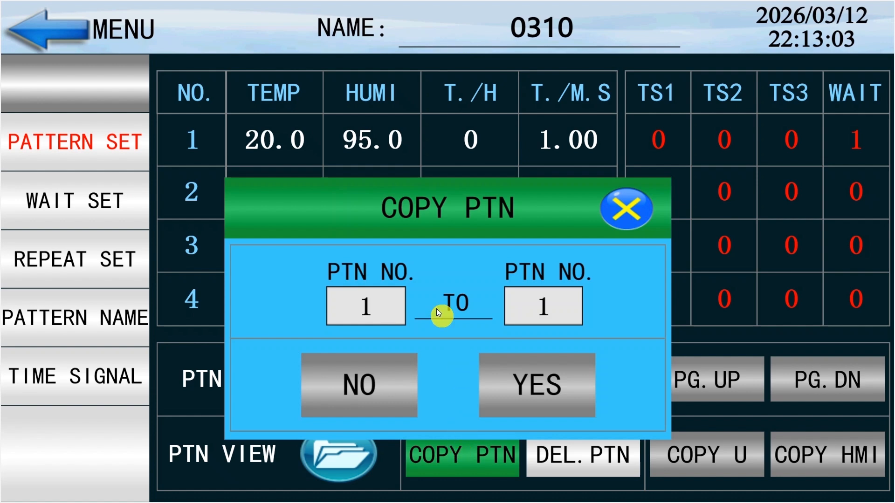
pyautogui.click(541, 306)
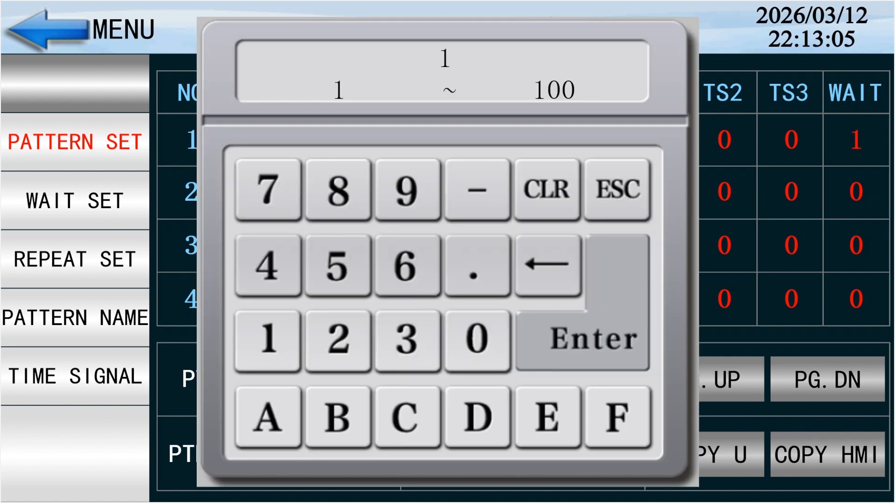
pyautogui.click(593, 339)
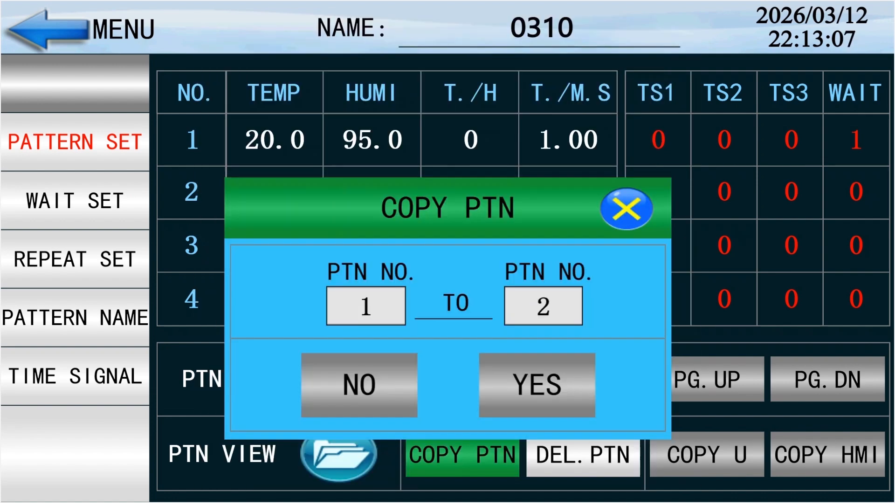
pyautogui.click(535, 379)
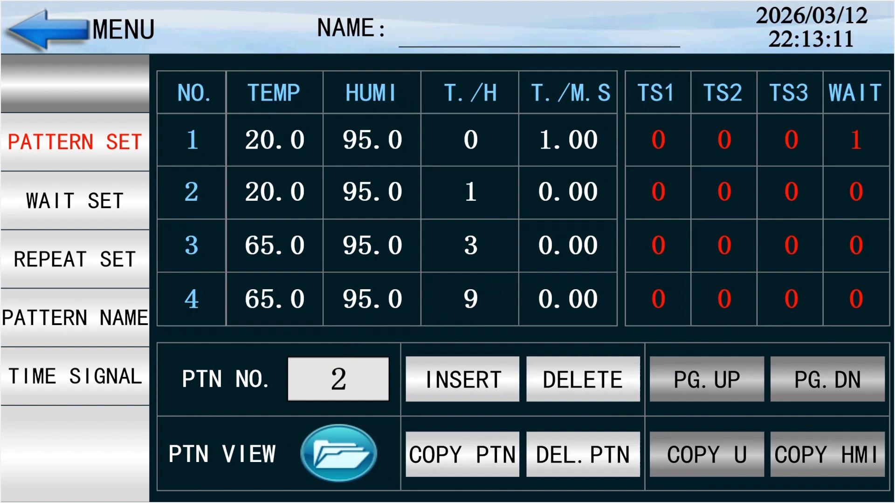
pyautogui.click(342, 377)
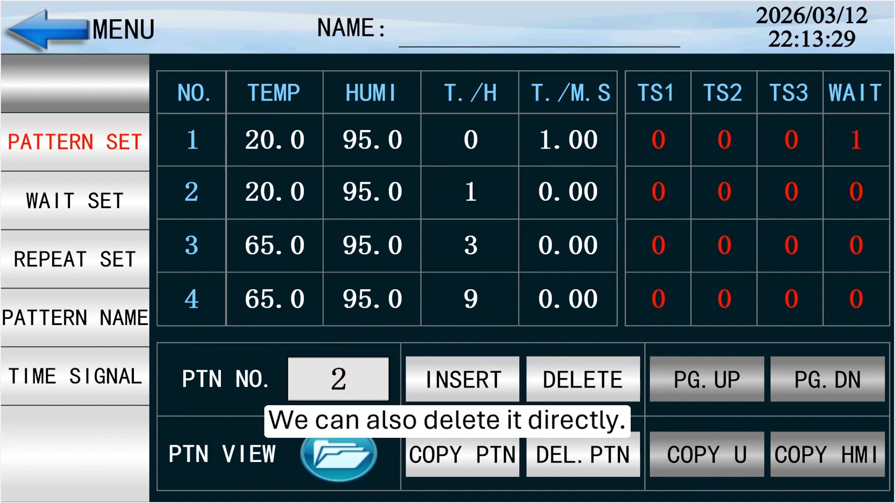
# Delete pattern 2 and switch back to pattern 1
pyautogui.click(582, 455)
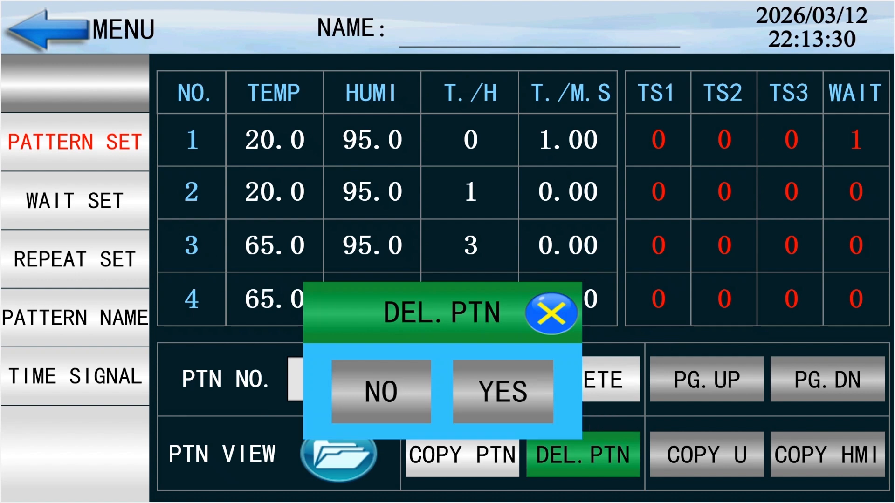
pyautogui.click(557, 391)
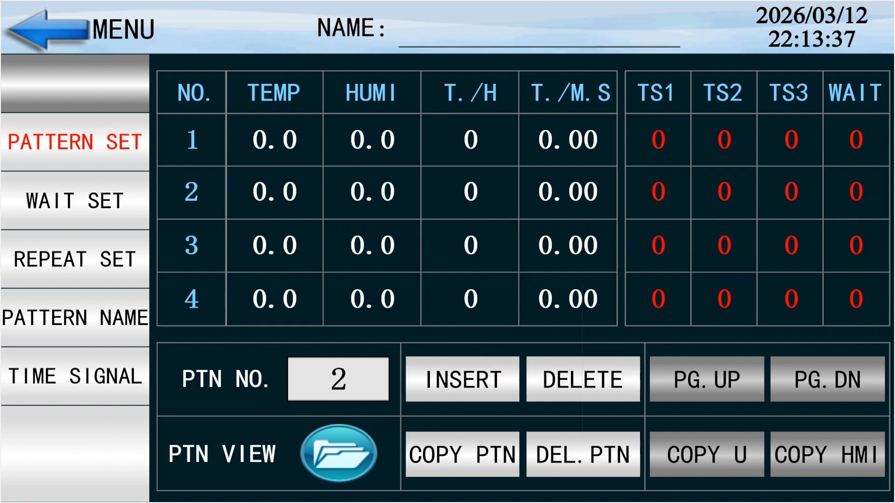
pyautogui.click(339, 379)
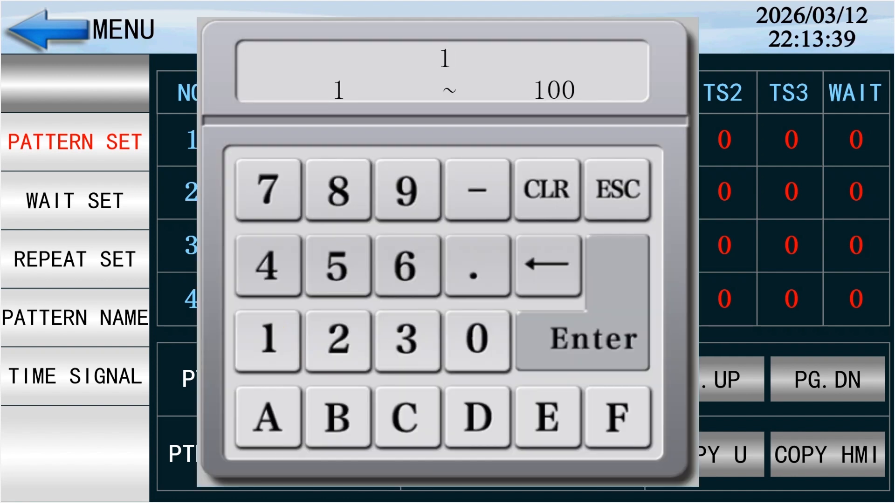
pyautogui.click(605, 315)
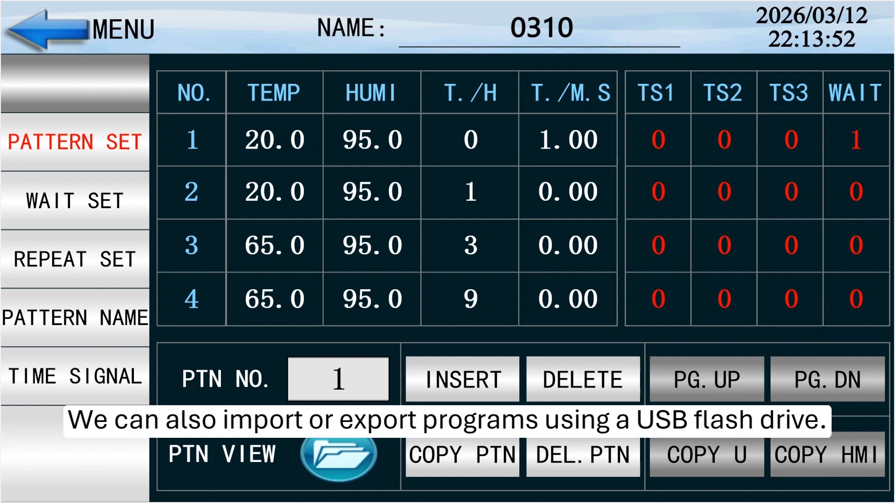
# Examine the COPY U and COPY HMI dialogs for transferring programs by USB drive, closing each without copying
pyautogui.click(706, 454)
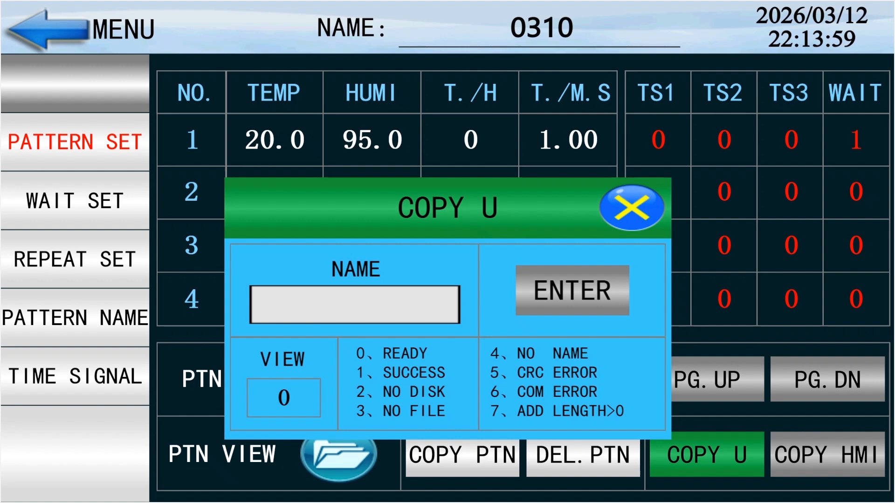
pyautogui.click(634, 208)
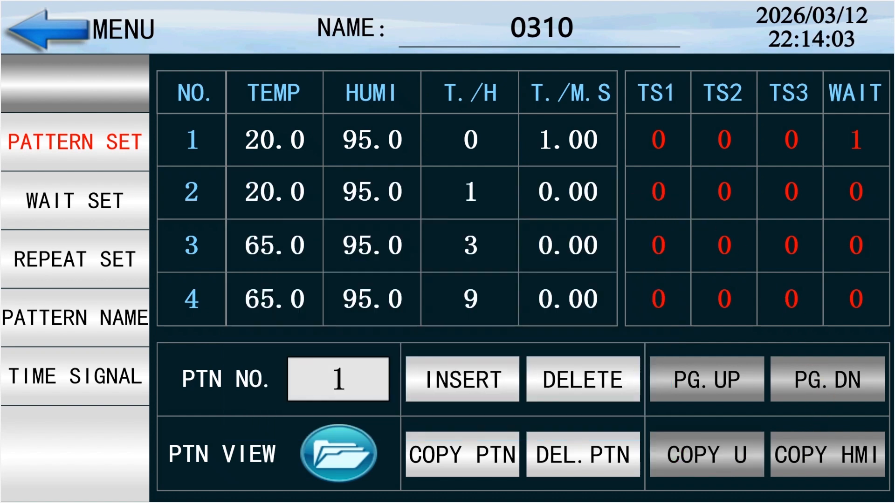
pyautogui.click(827, 454)
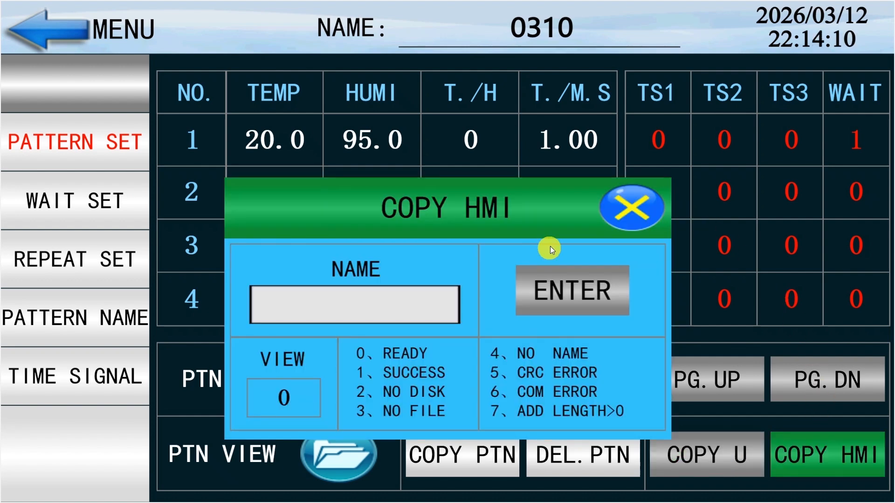
pyautogui.click(635, 208)
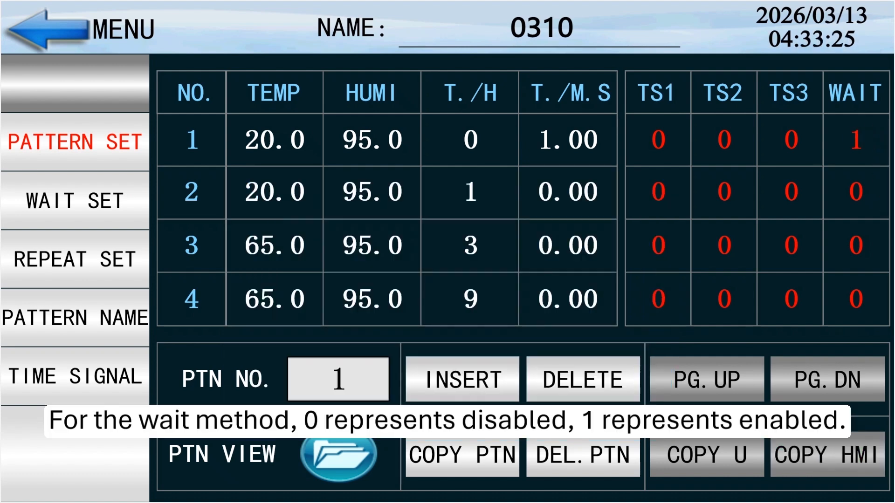
# Set the wait option of segment 1 in pattern 1 to 1 (ON) and open the wait settings
pyautogui.click(855, 140)
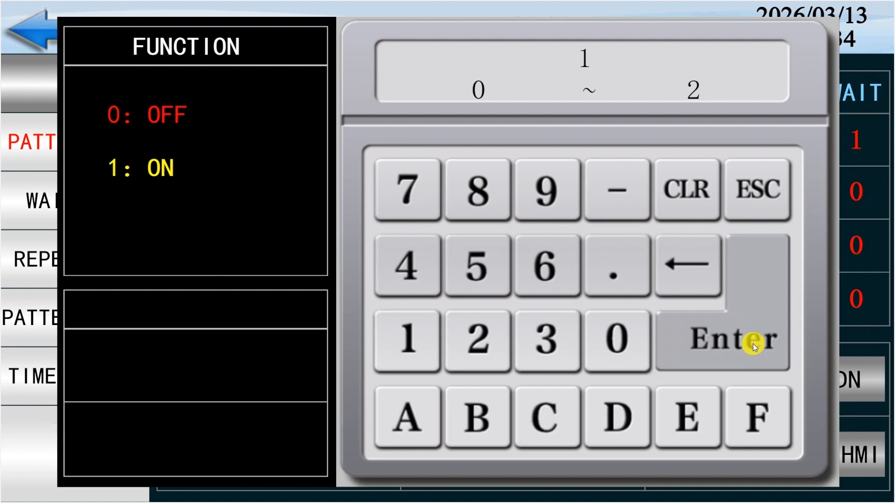
pyautogui.click(733, 339)
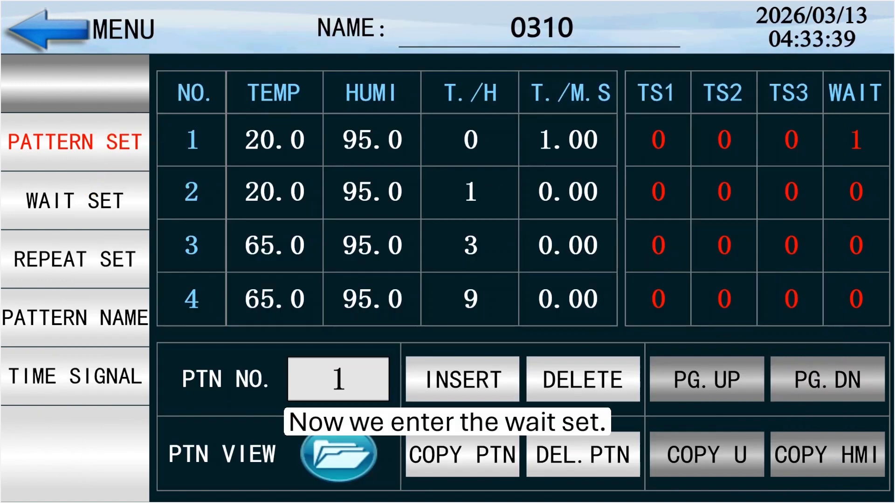
pyautogui.click(75, 201)
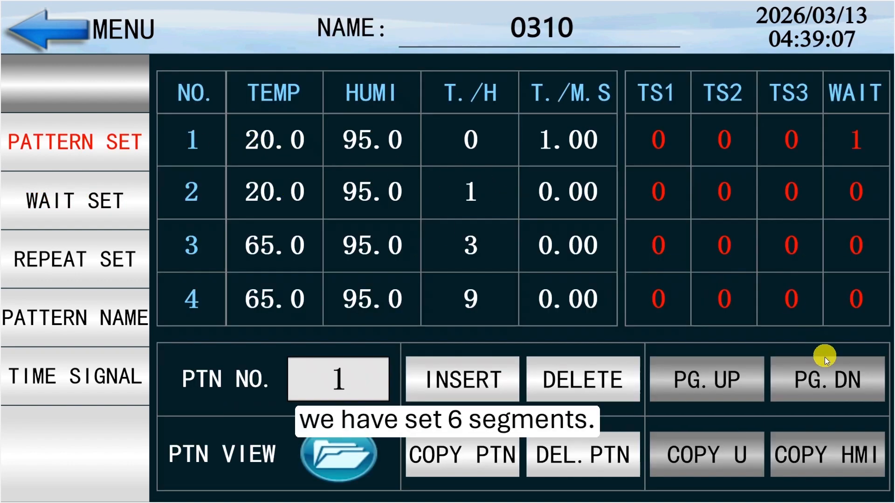
# Set repeat group NO.1 of pattern 1 to start at segment 3, end at segment 6 and run with a count of 5
pyautogui.click(823, 375)
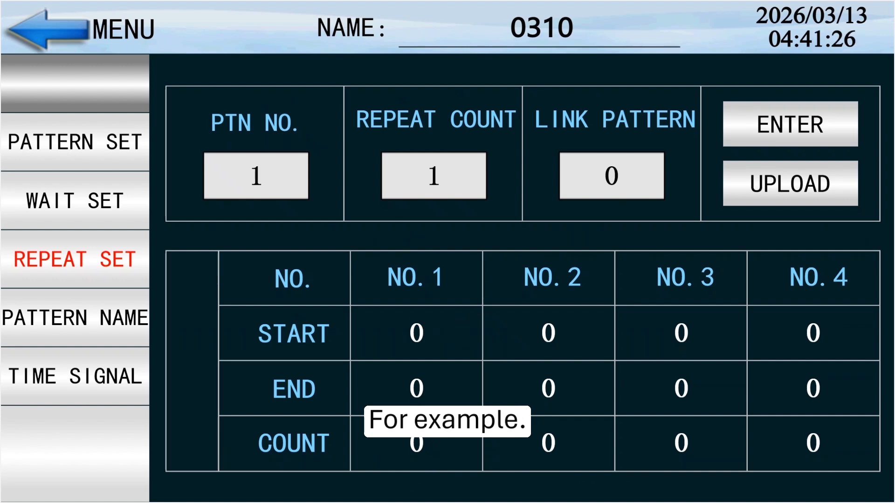
pyautogui.click(416, 333)
pyautogui.click(407, 336)
pyautogui.click(601, 333)
pyautogui.click(580, 331)
pyautogui.click(403, 266)
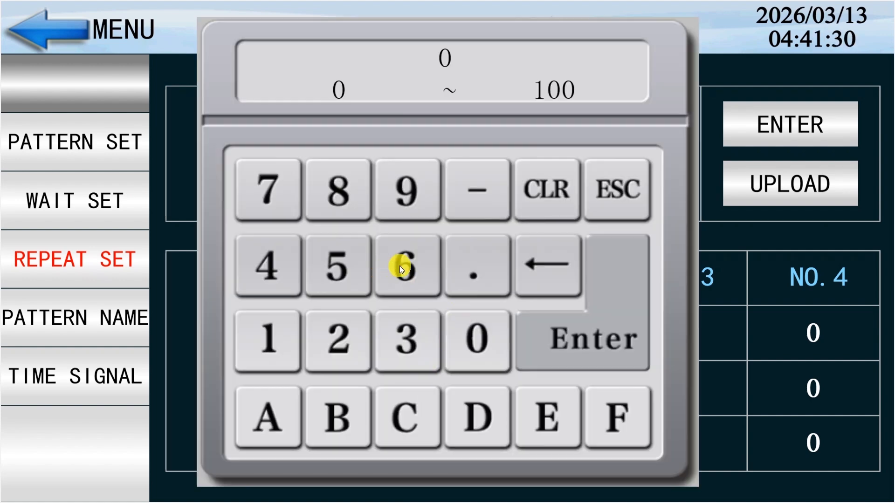
pyautogui.click(554, 335)
pyautogui.click(429, 425)
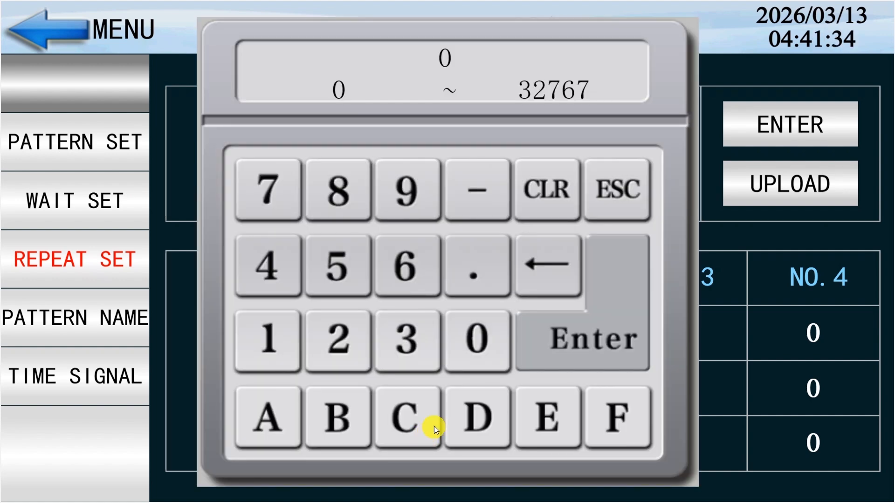
pyautogui.click(368, 267)
pyautogui.click(624, 326)
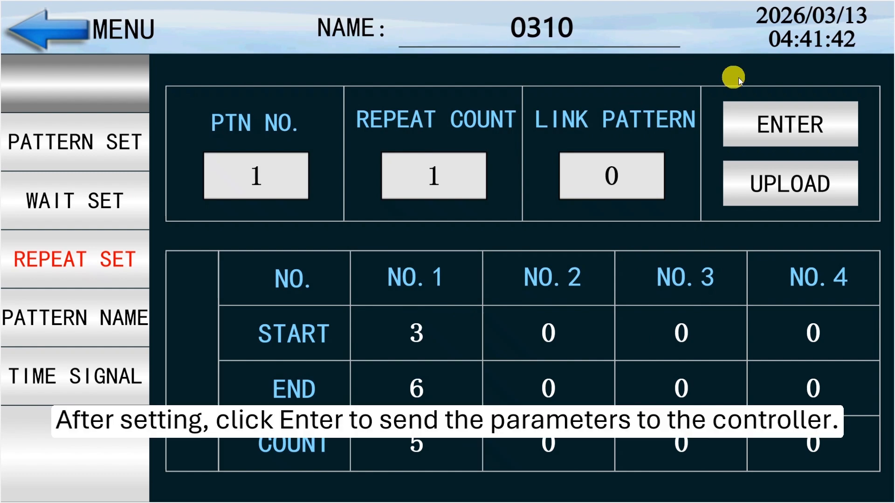
# Send the repeat settings of pattern 1 to the controller and upload the parameters to the HMI
pyautogui.click(788, 129)
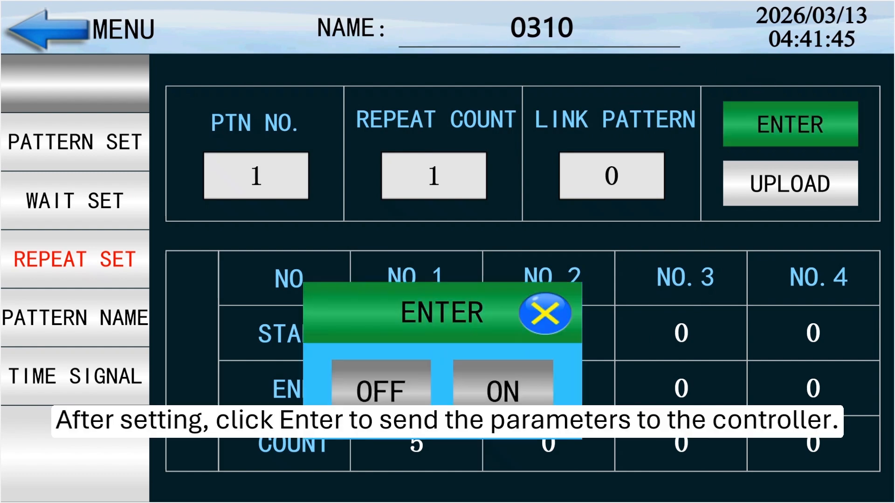
pyautogui.click(499, 382)
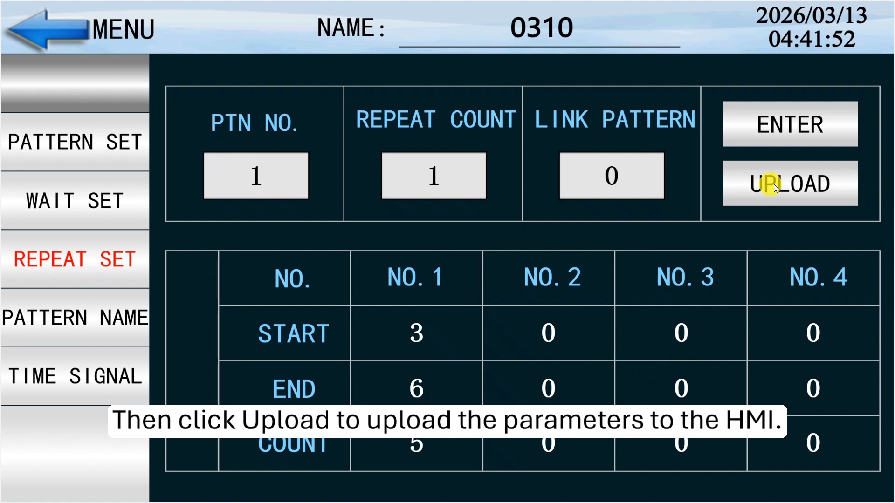
pyautogui.click(788, 183)
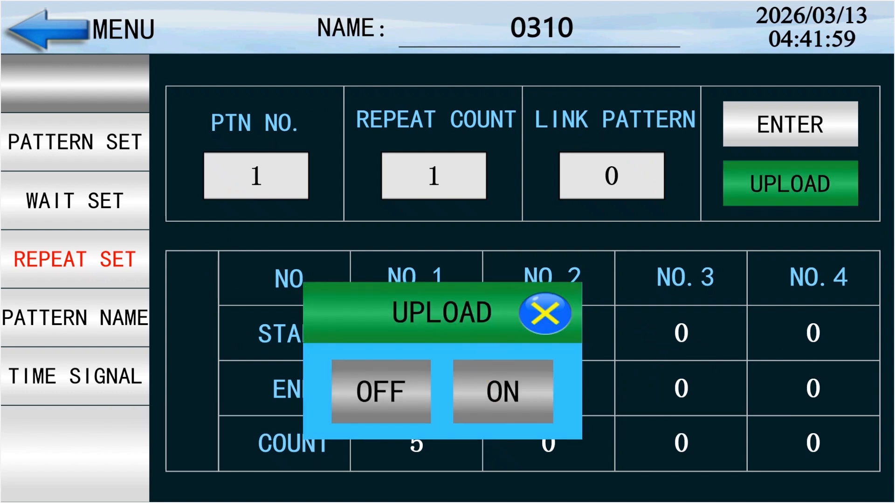
pyautogui.click(503, 392)
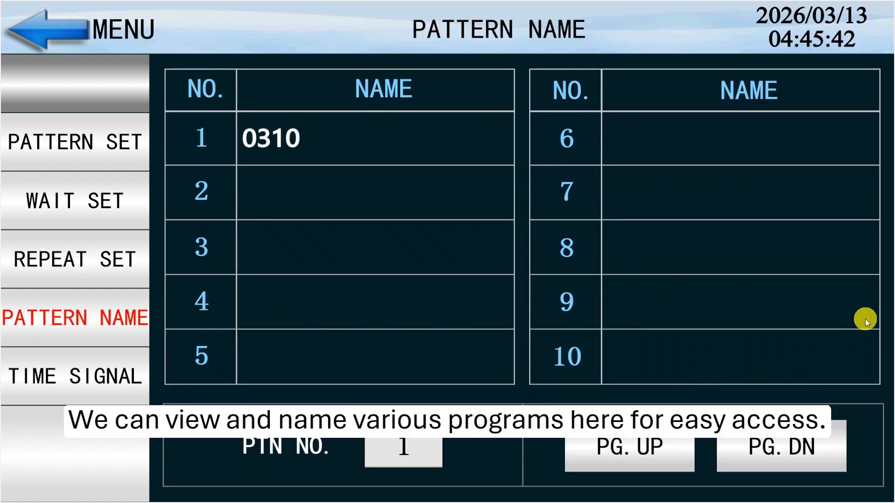
# Start pattern 1 (0310) from the operation screen, answering YES so that the running time is reset
pyautogui.click(761, 446)
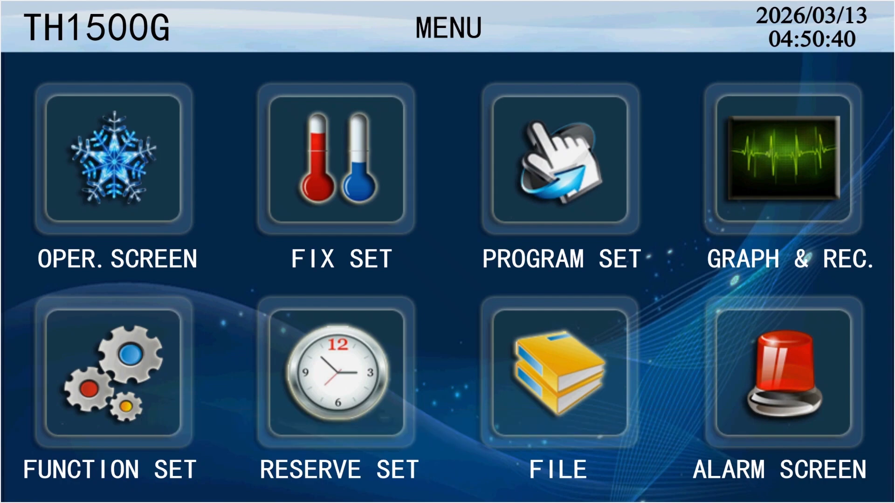
pyautogui.click(116, 374)
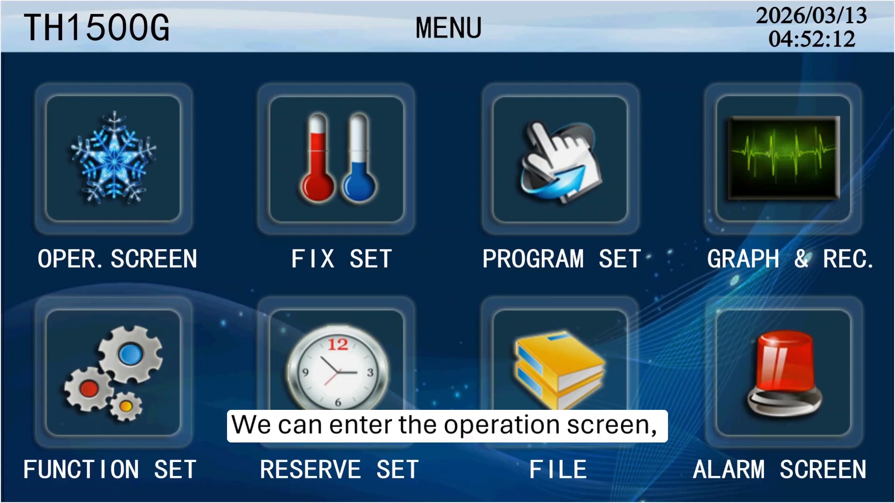
pyautogui.click(115, 159)
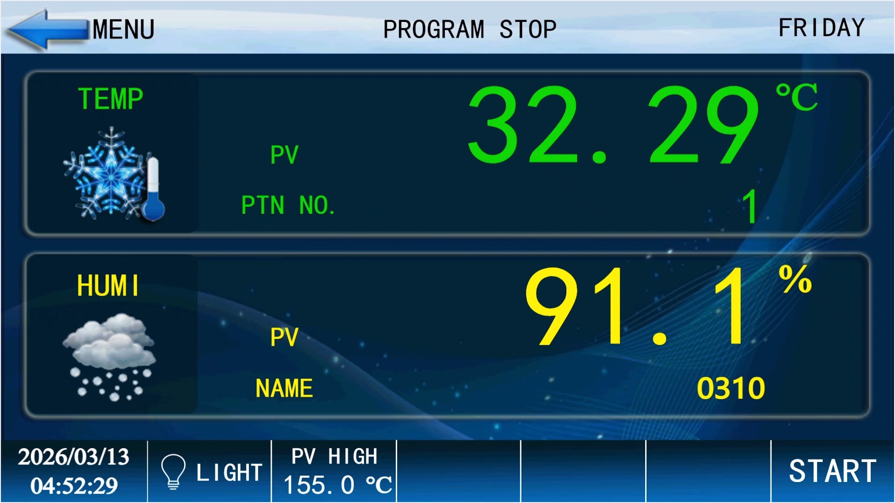
pyautogui.click(410, 352)
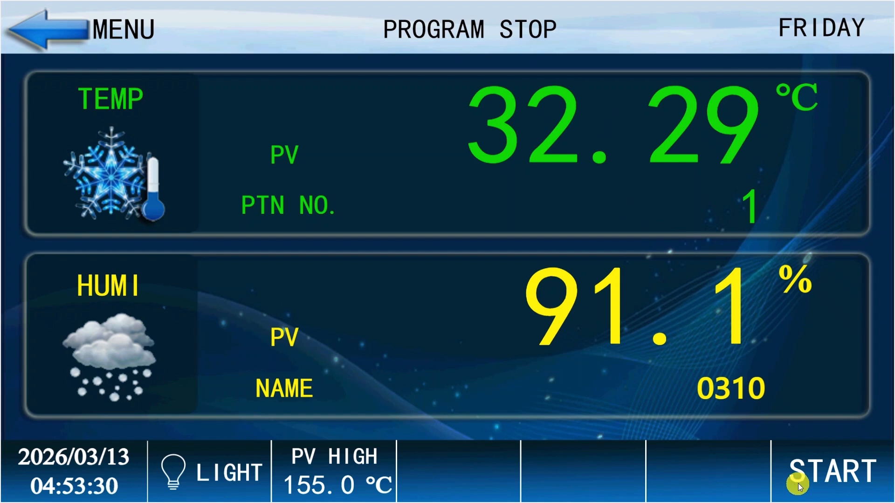
pyautogui.click(797, 482)
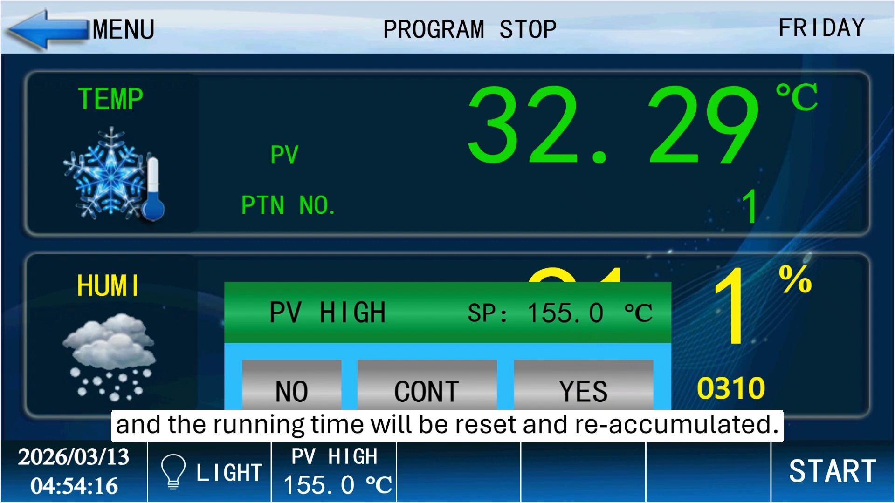
pyautogui.click(591, 387)
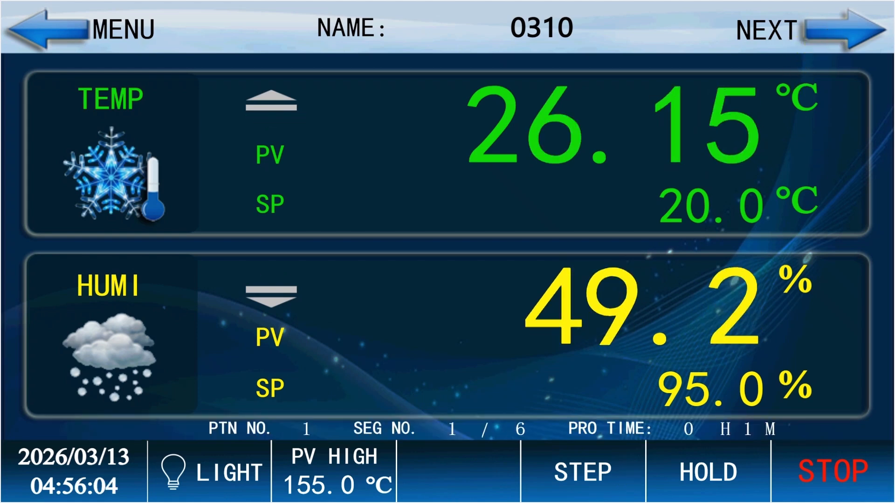
# Skip the running segment from the detailed monitoring screen and acknowledge the end of the program
pyautogui.click(867, 32)
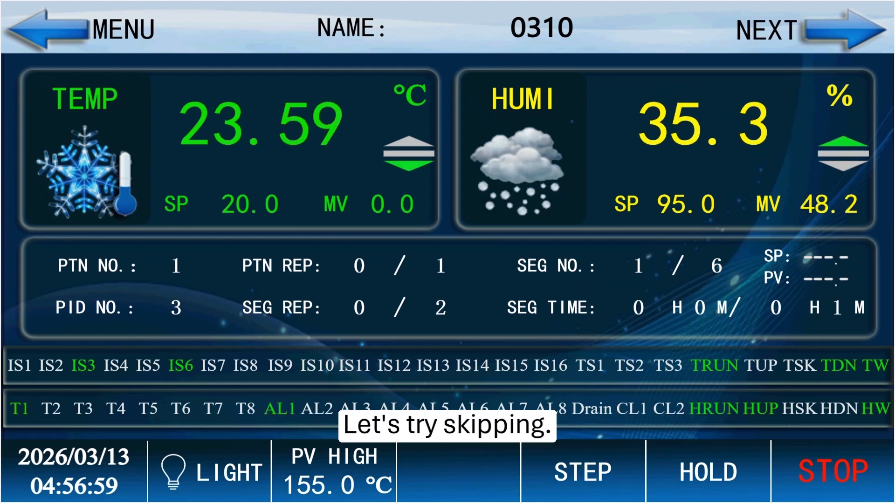
pyautogui.click(588, 471)
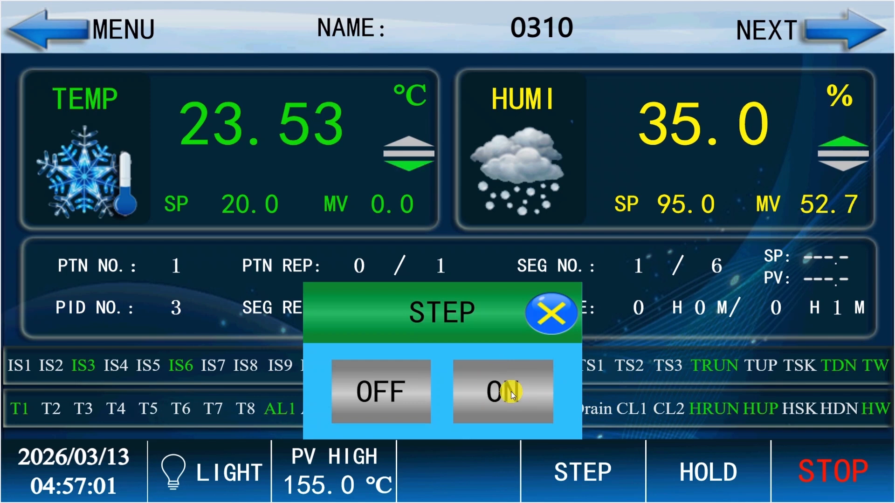
pyautogui.click(490, 393)
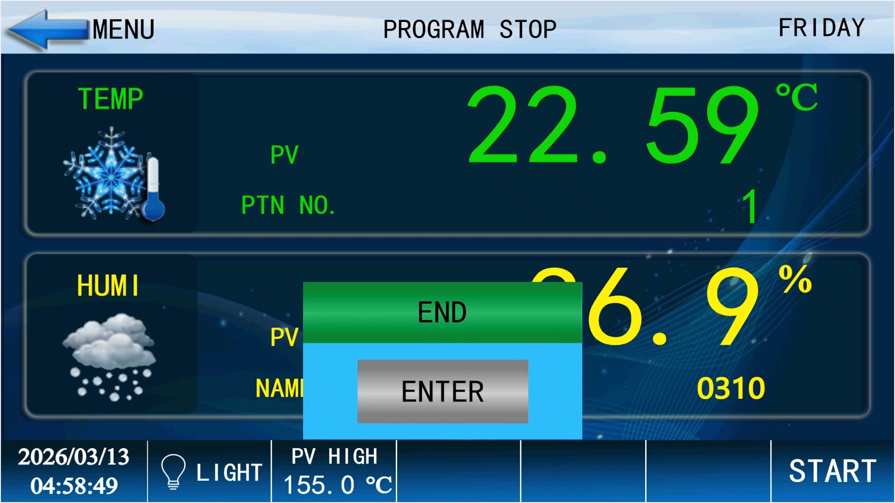
pyautogui.click(443, 392)
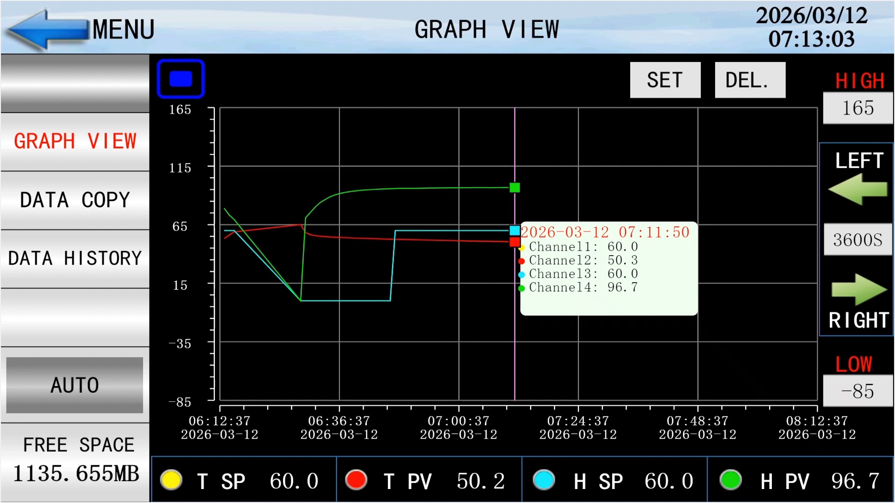
# Shift the recorded graph forward in time and view its start time and time span settings
pyautogui.click(859, 289)
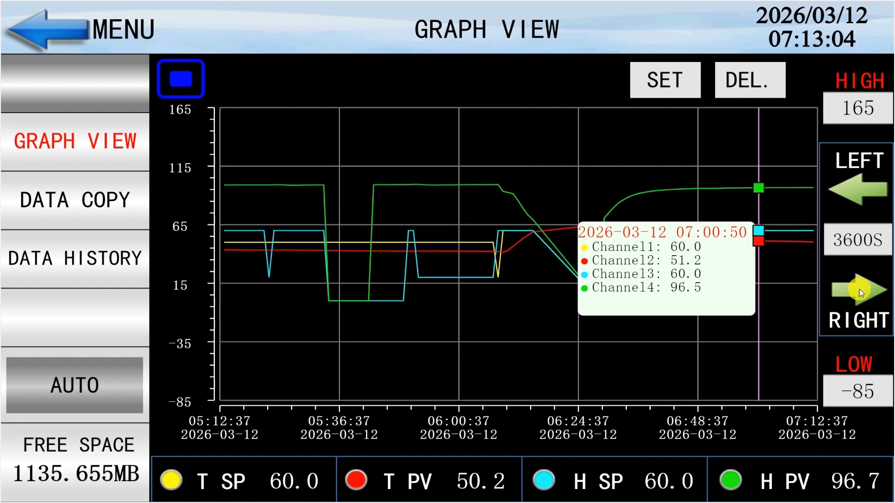
pyautogui.click(859, 289)
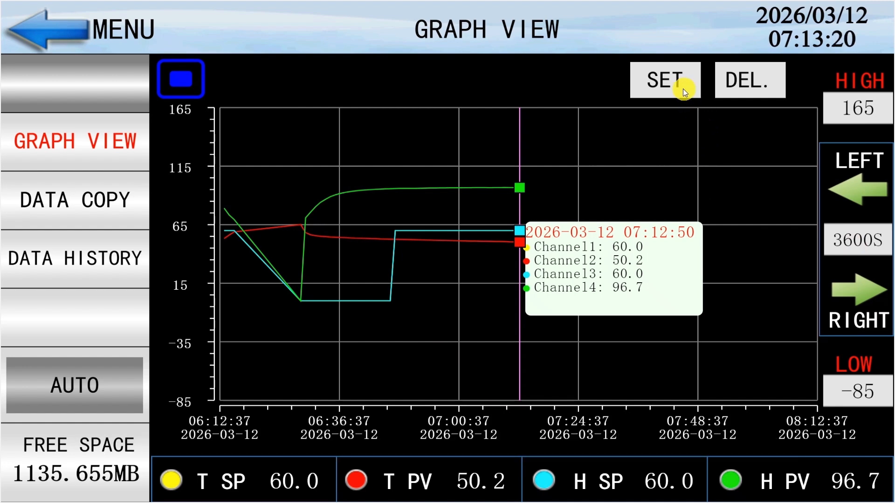
pyautogui.click(683, 89)
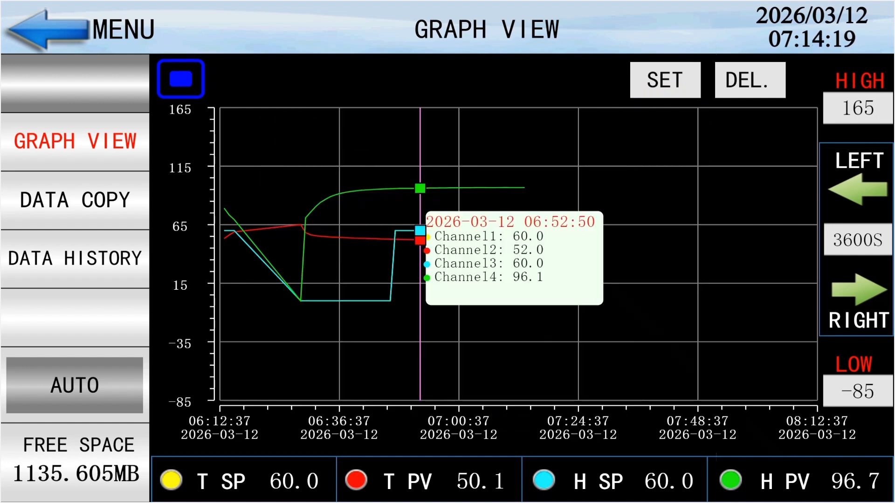
# Bring up the curve tools and zoom the recorded graph in two levels and back out
pyautogui.click(186, 78)
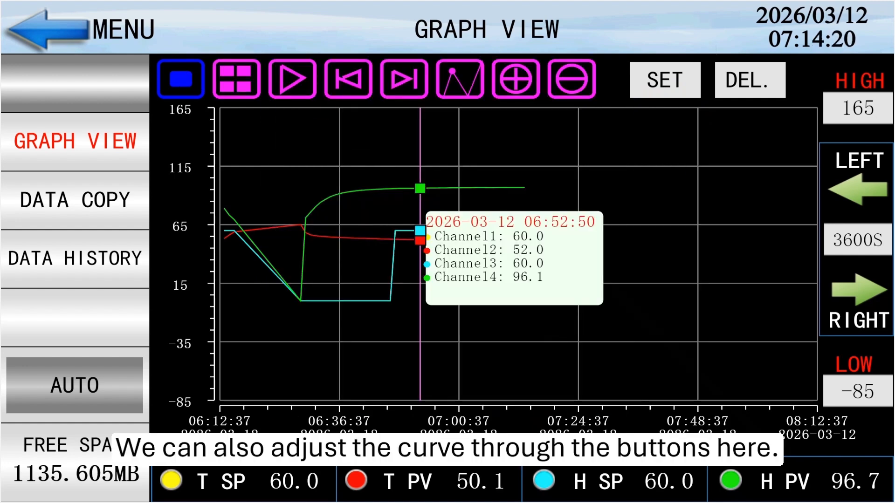
pyautogui.click(397, 82)
pyautogui.click(515, 79)
pyautogui.click(515, 79)
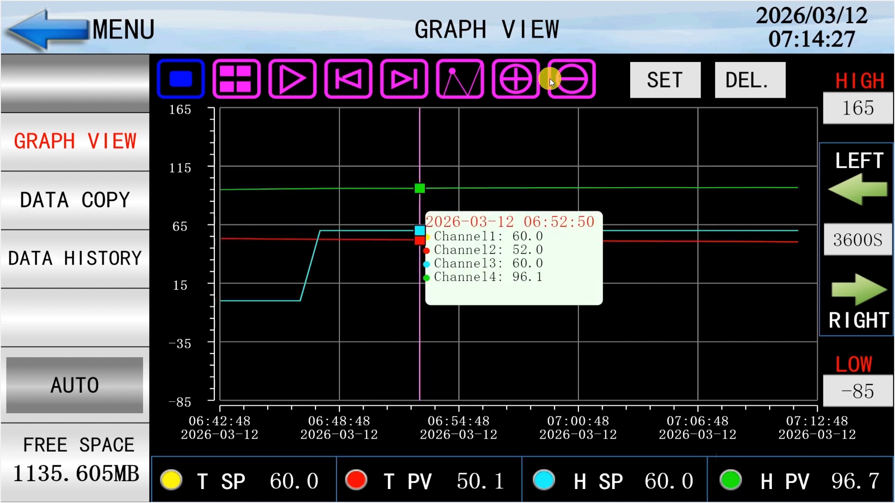
pyautogui.click(572, 79)
pyautogui.click(571, 80)
# Advance the graph cursor with brief playback and check the start time and time span settings without changing them
pyautogui.click(404, 79)
pyautogui.click(299, 80)
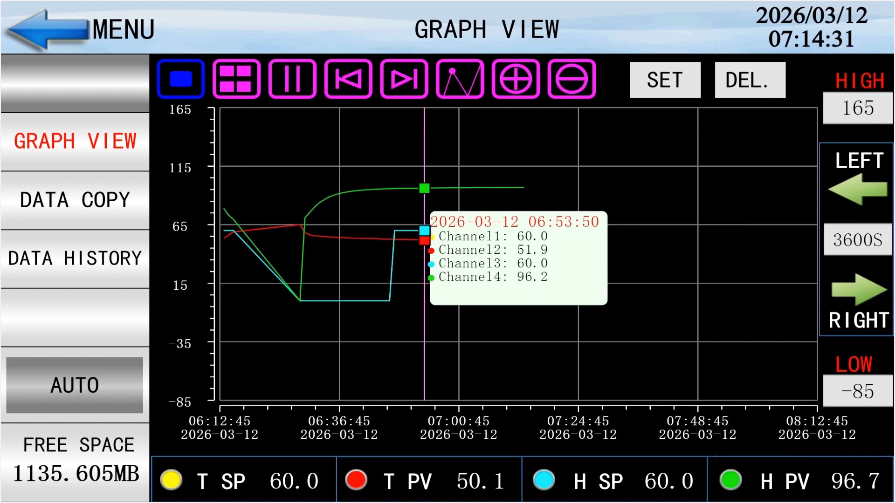
pyautogui.click(301, 83)
pyautogui.click(237, 80)
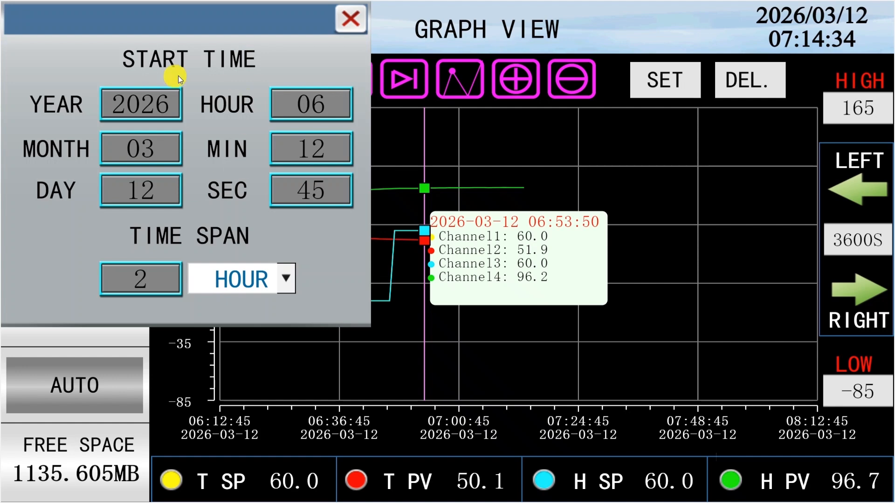
pyautogui.click(347, 27)
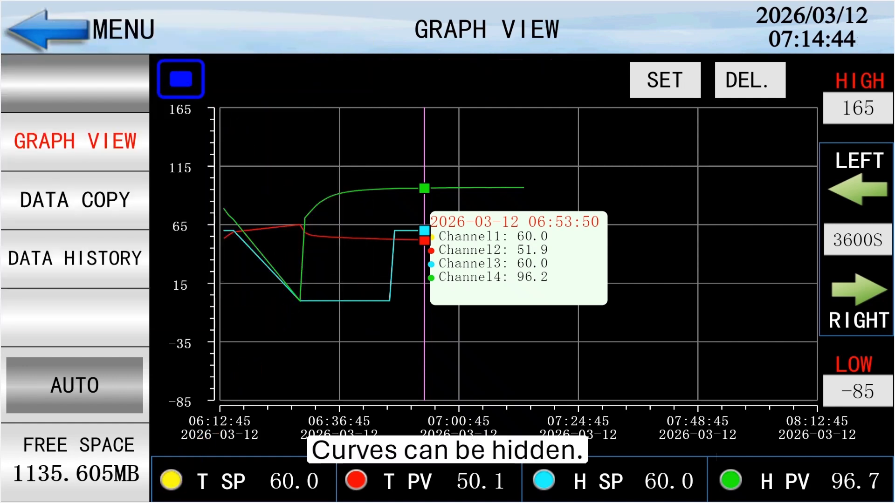
# Hide the T SP, T PV and H SP curves and show them again, finishing with the graph's AUTO function
pyautogui.click(172, 480)
pyautogui.click(356, 480)
pyautogui.click(669, 477)
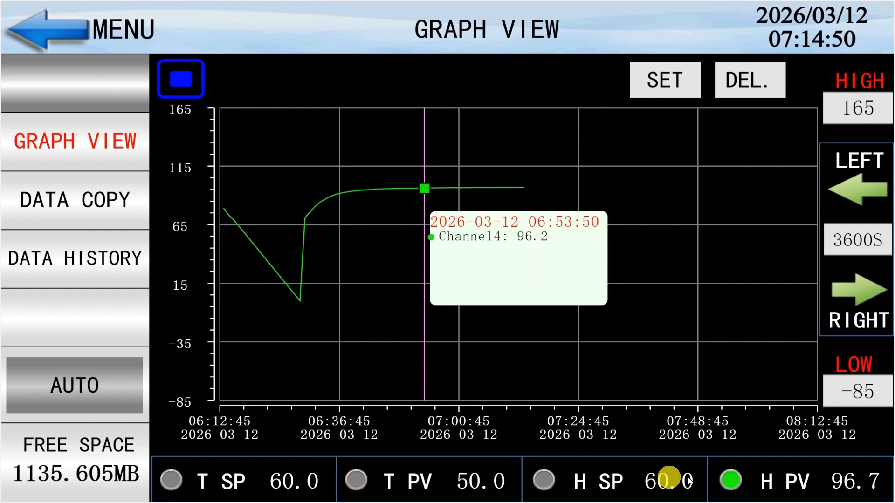
pyautogui.click(557, 478)
pyautogui.click(372, 485)
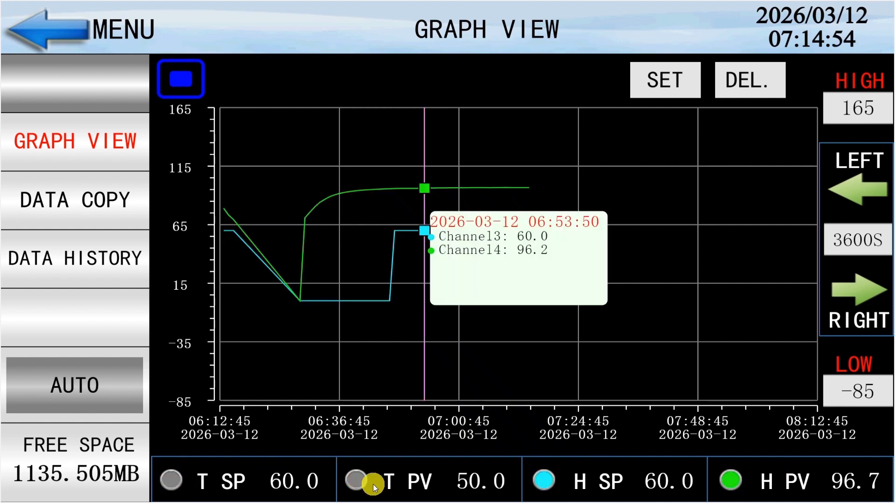
pyautogui.click(172, 480)
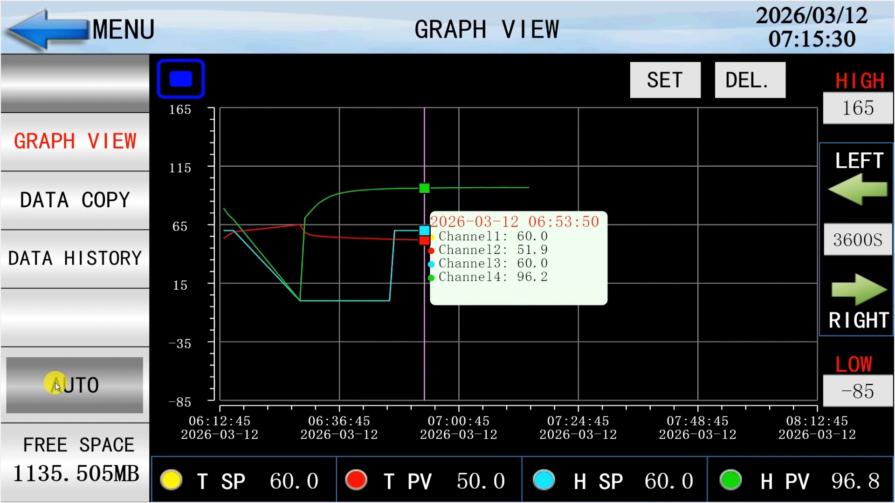
pyautogui.click(91, 393)
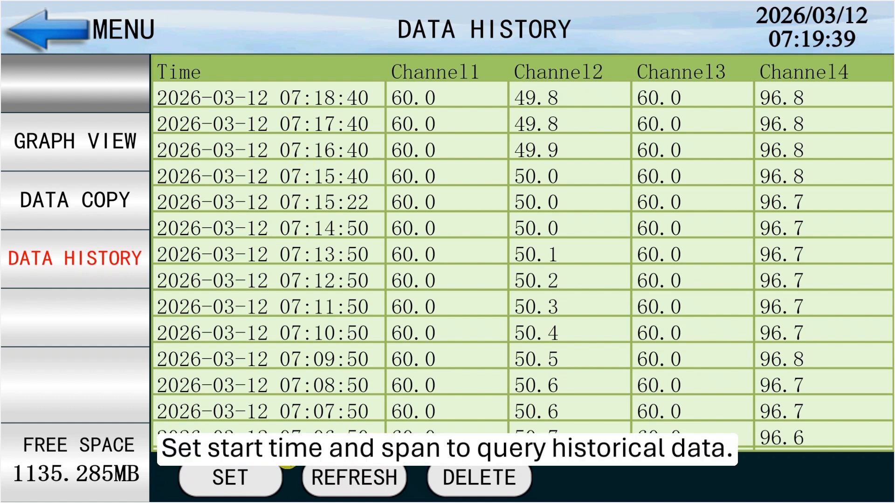
# Check the data history settings and browse the recorded values by paging through the rows and channel columns in both directions
pyautogui.click(230, 477)
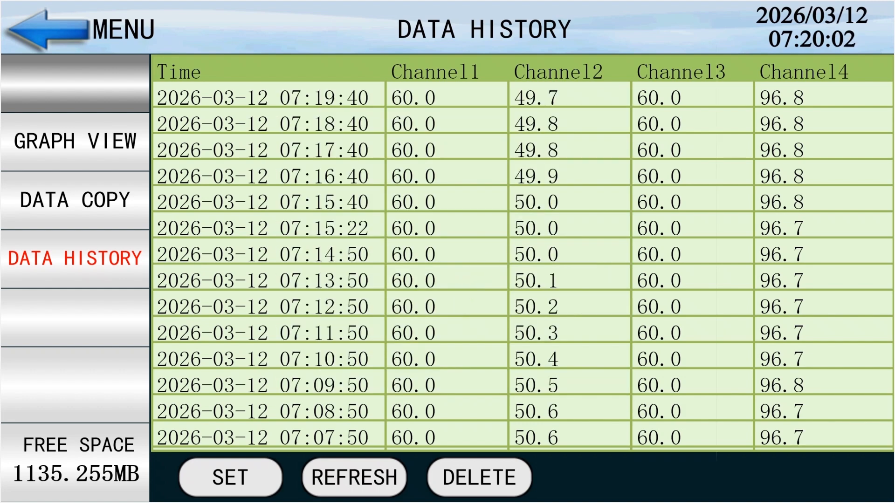
pyautogui.doubleClick(492, 271)
pyautogui.click(545, 414)
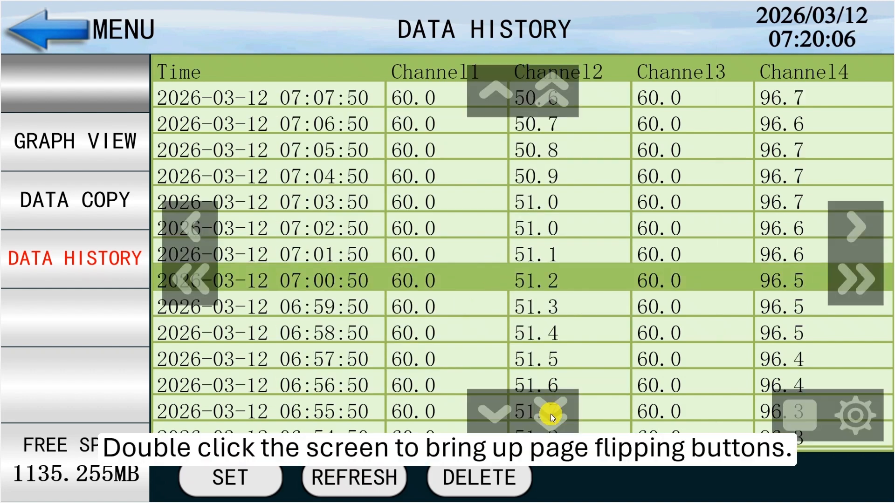
pyautogui.click(544, 414)
pyautogui.click(551, 89)
pyautogui.click(551, 89)
pyautogui.click(857, 278)
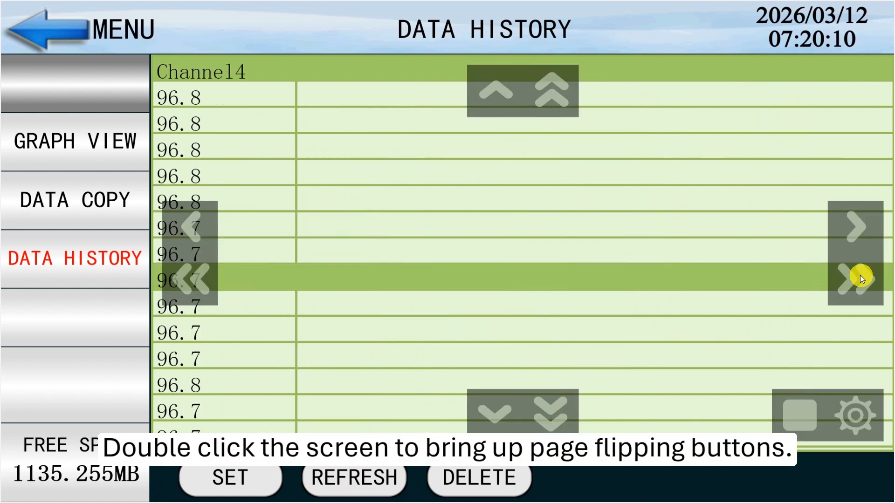
pyautogui.click(191, 278)
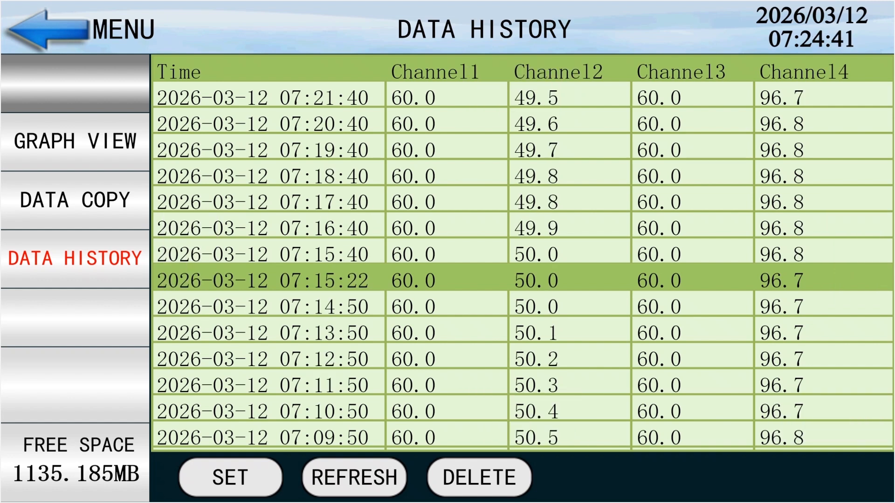
# Copy the recorded data from 2026/3/12 4:24:00 to 7:24:00 under the name test2, with a 60 s recording cycle
pyautogui.click(91, 199)
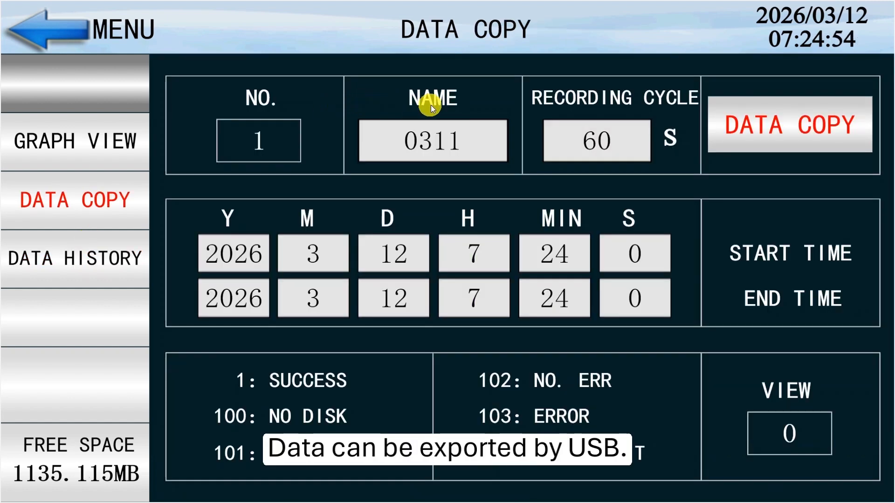
pyautogui.click(426, 143)
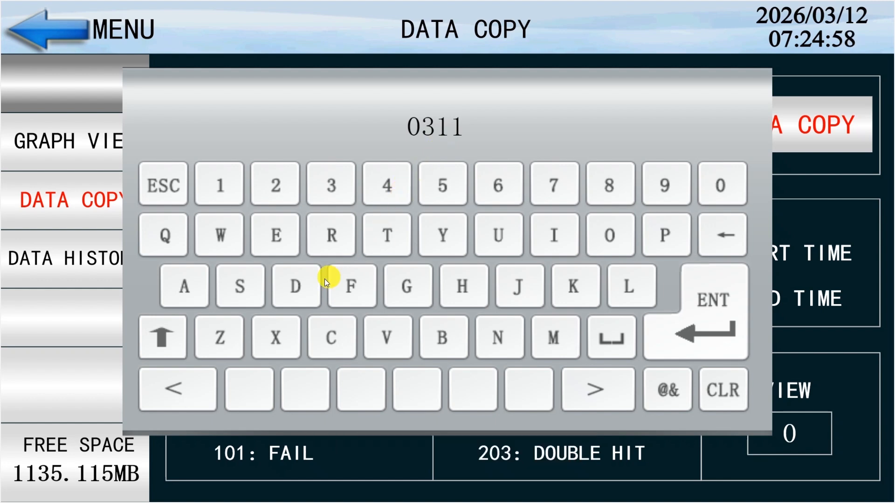
pyautogui.click(706, 300)
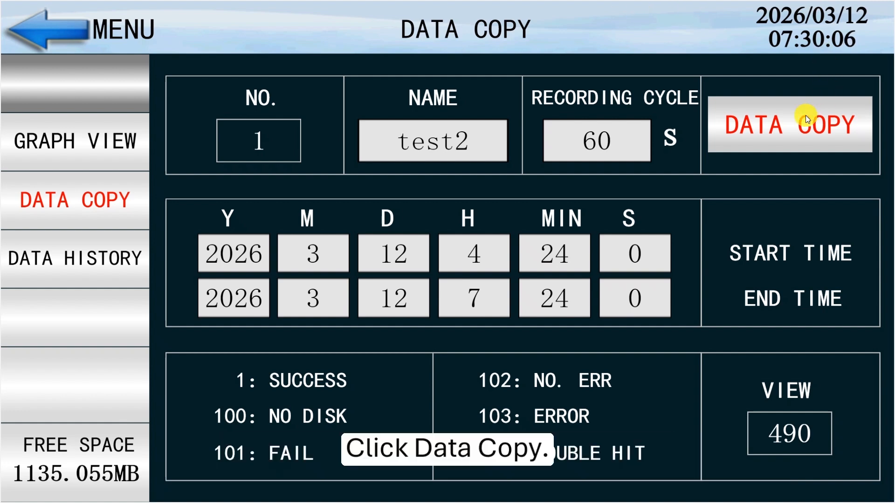
pyautogui.click(790, 124)
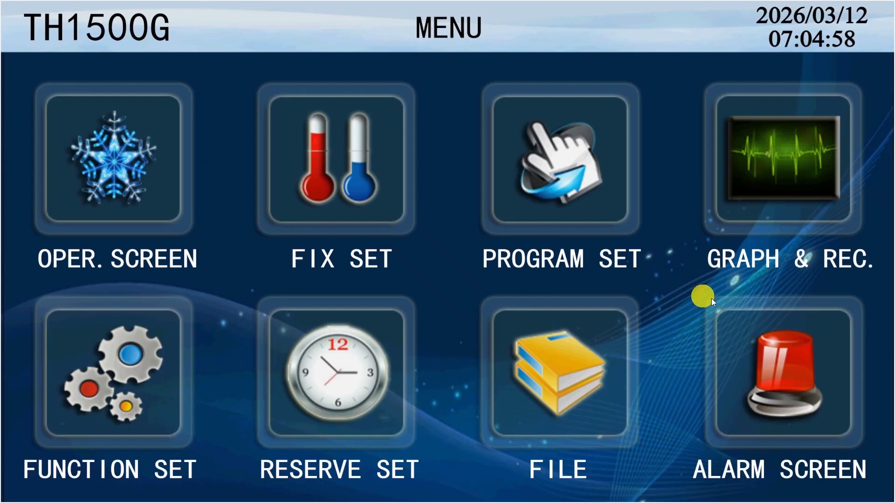
# Apply the alarm list's CANCEL function and check the alarm history and operation history
pyautogui.click(780, 361)
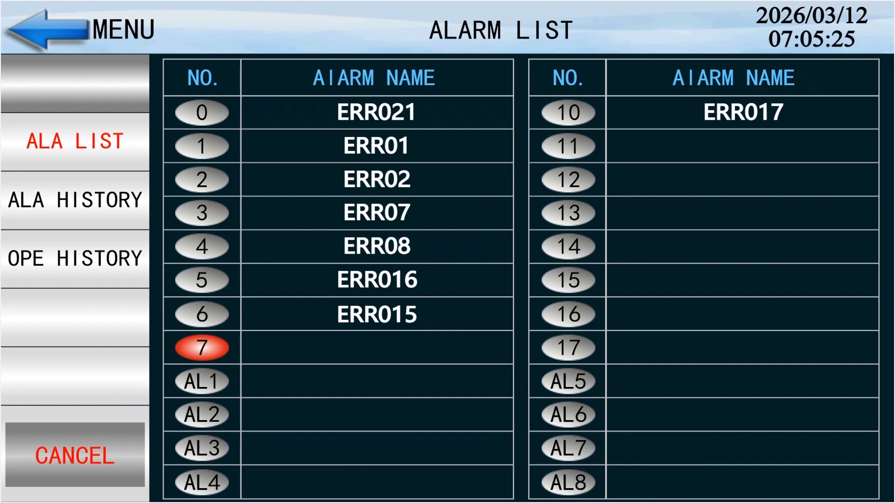
pyautogui.click(75, 455)
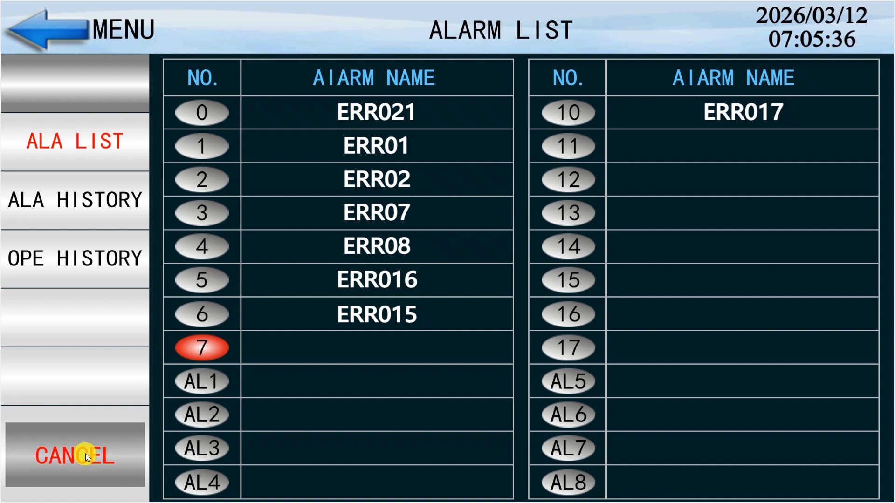
pyautogui.click(66, 201)
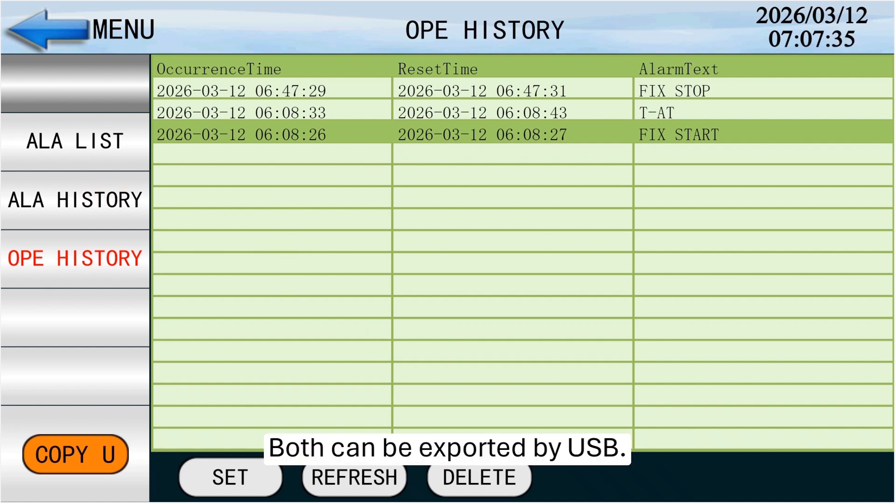
pyautogui.click(100, 224)
pyautogui.click(94, 247)
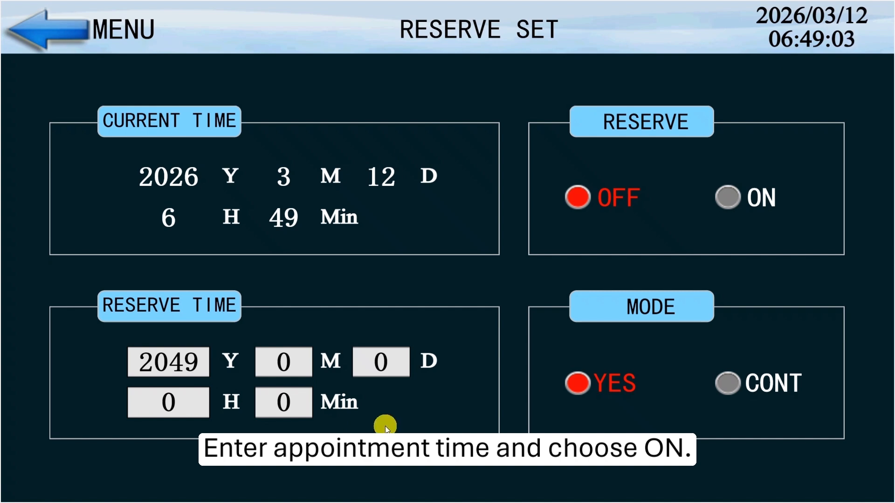
# Set the year of the reserve time to 2026
pyautogui.click(180, 362)
pyautogui.click(339, 340)
pyautogui.click(475, 340)
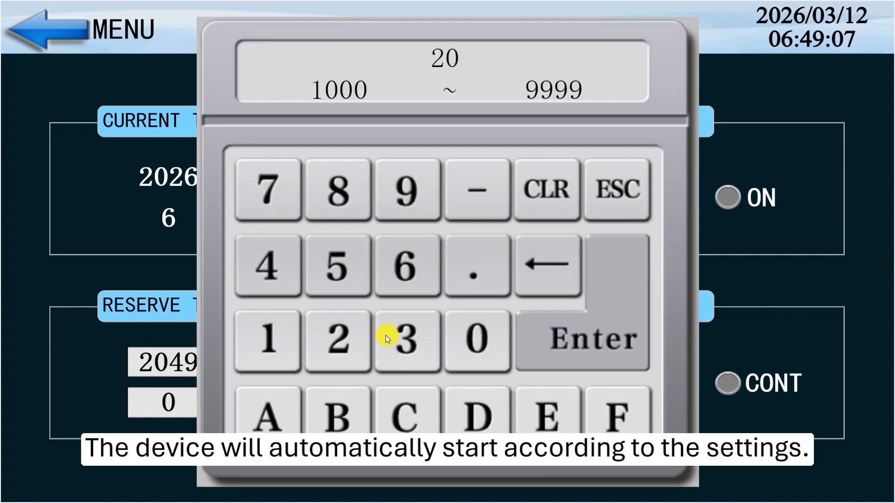
pyautogui.click(343, 340)
pyautogui.click(413, 275)
pyautogui.click(585, 334)
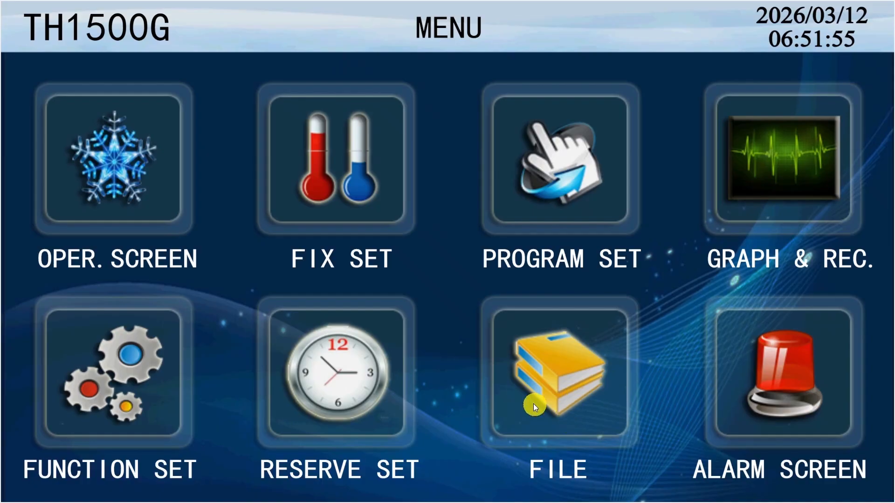
# Open the FILE page and check the manufacturer's contact information
pyautogui.click(533, 405)
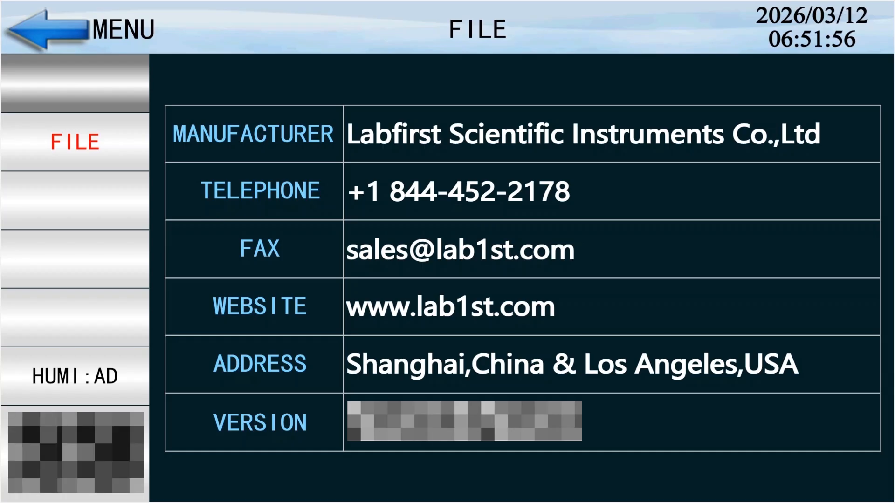